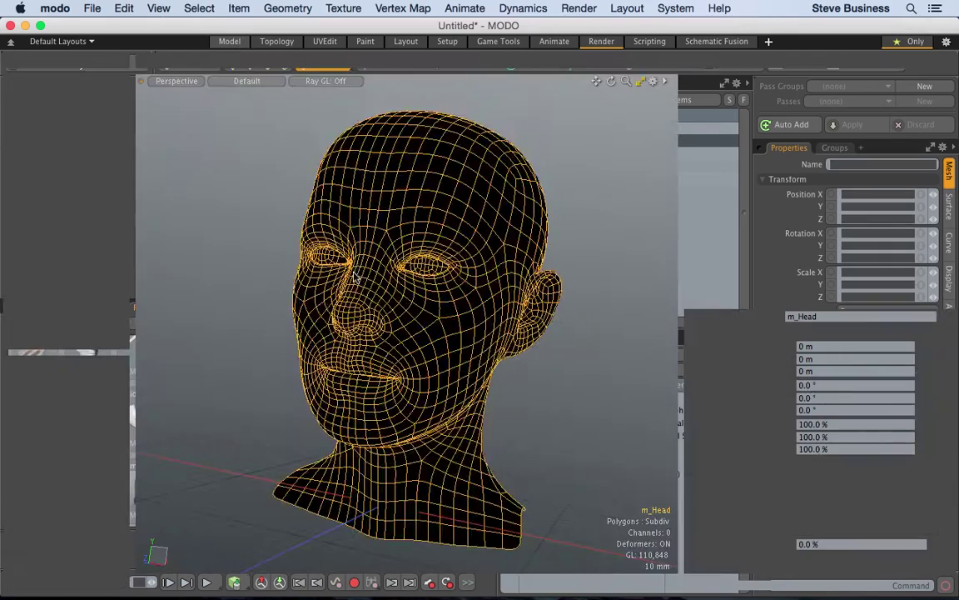
- Add a procedural Polygon Bevel mesh operator to the m_Head mesh
{"action": "key", "text": "alt"}
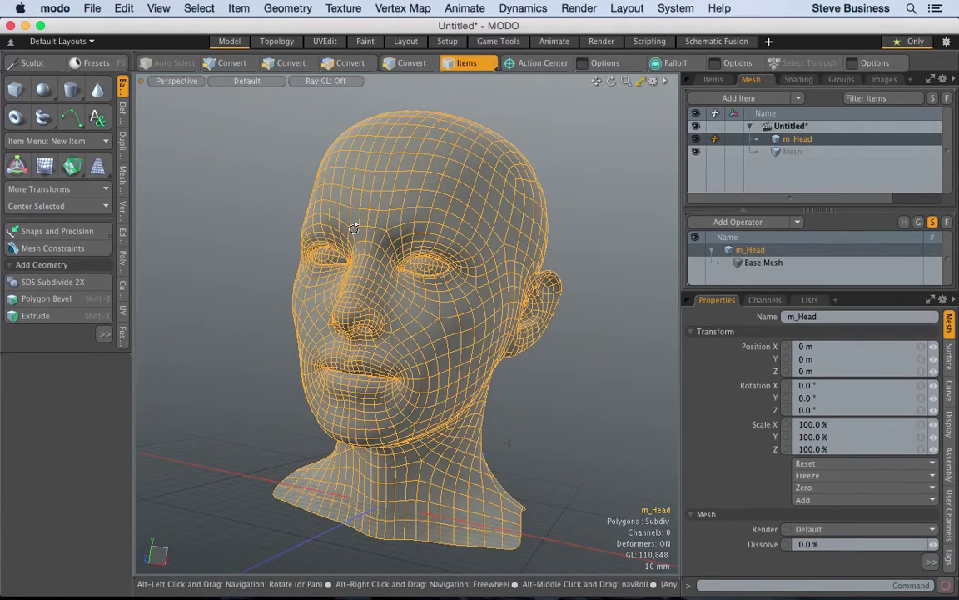
{"action": "left_click_drag", "start_coordinate": [352, 228], "coordinate": [338, 259], "text": "alt"}
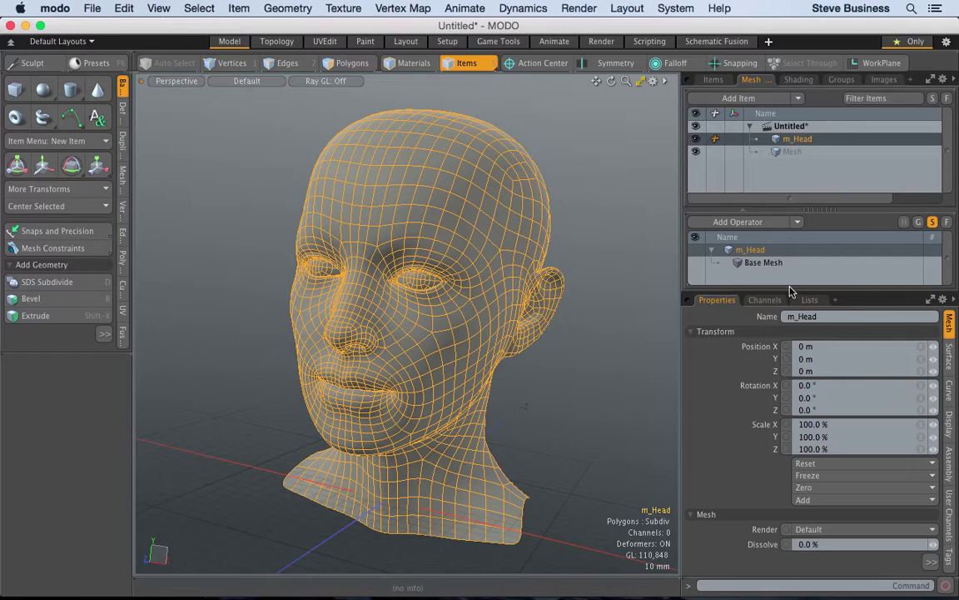
{"action": "left_click_drag", "start_coordinate": [789, 292], "coordinate": [781, 340]}
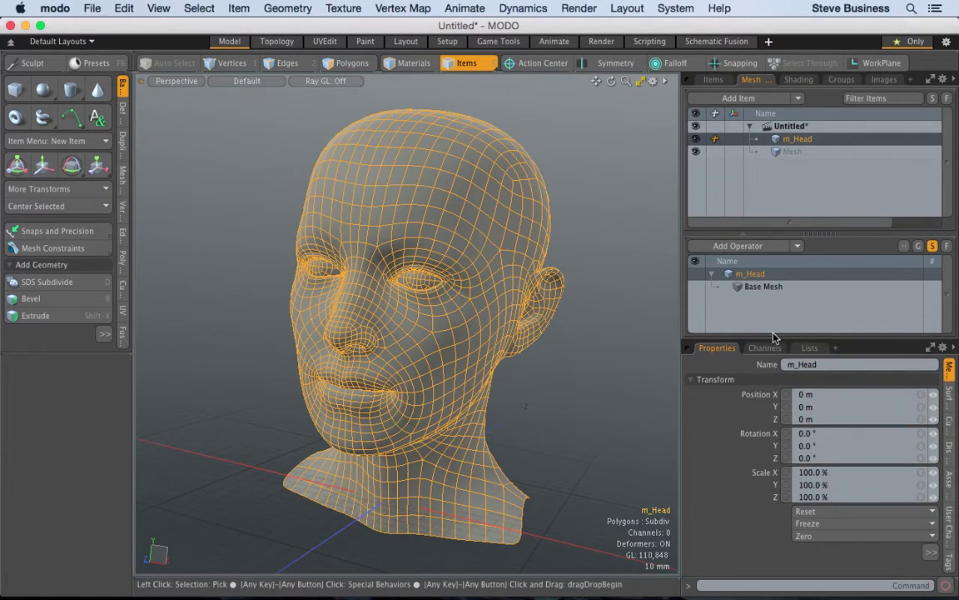
{"action": "left_click", "coordinate": [798, 247]}
{"action": "mouse_move", "coordinate": [798, 264]}
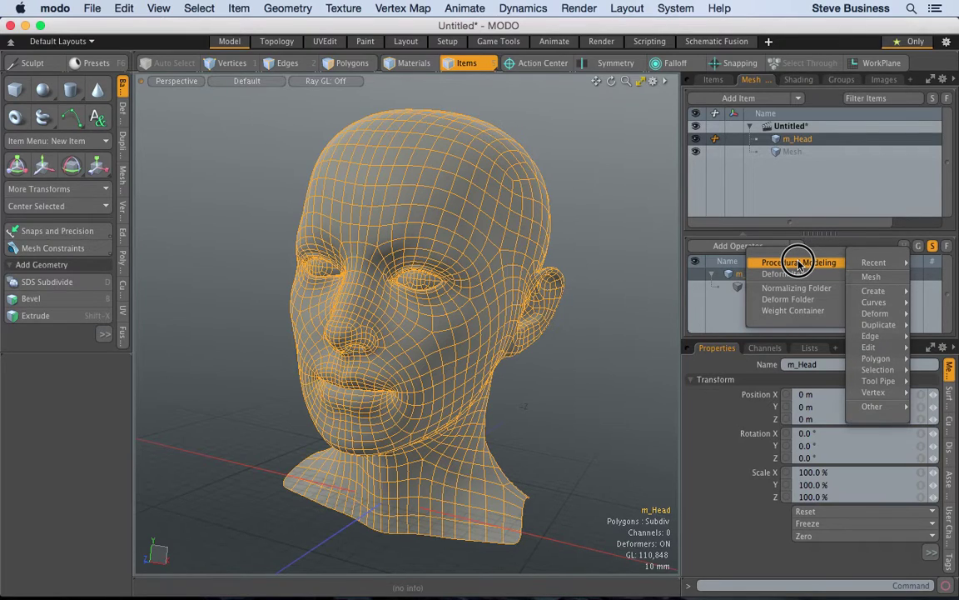
{"action": "mouse_move", "coordinate": [859, 331]}
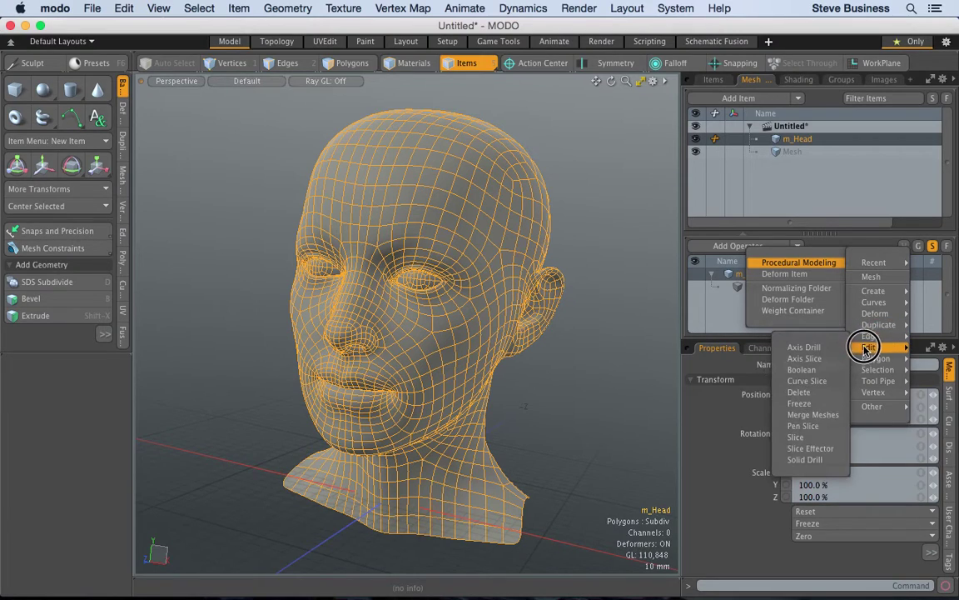
{"action": "mouse_move", "coordinate": [873, 358]}
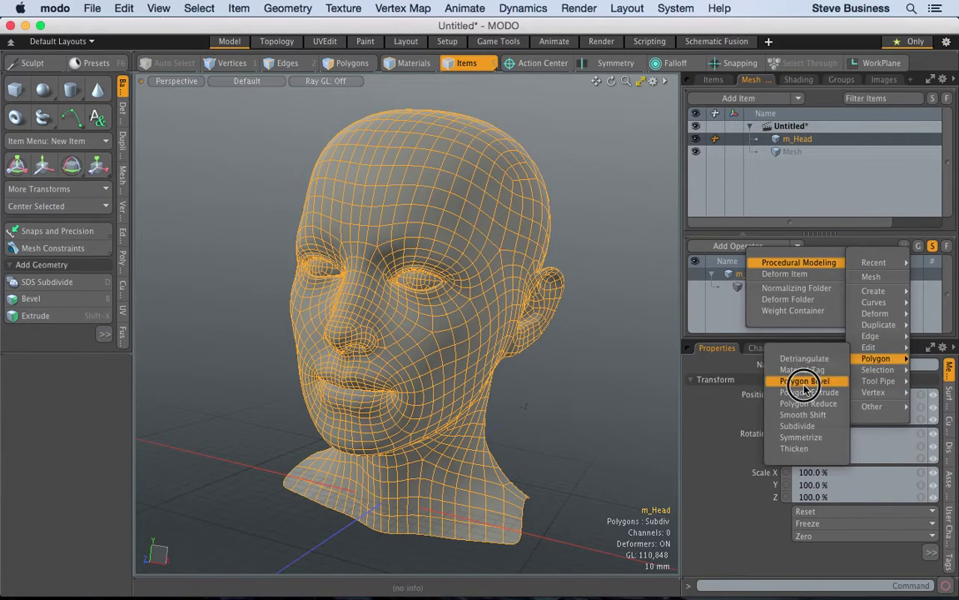
{"action": "left_click", "coordinate": [803, 380]}
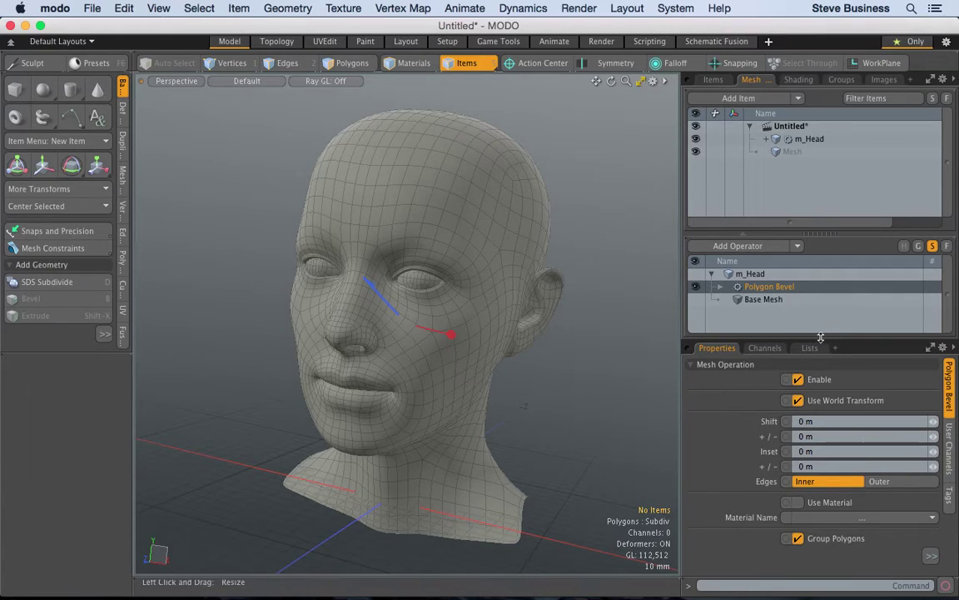
- Add a new Texture Falloff to the tool pipe of the Polygon Bevel operator
{"action": "left_click_drag", "start_coordinate": [820, 340], "coordinate": [822, 294]}
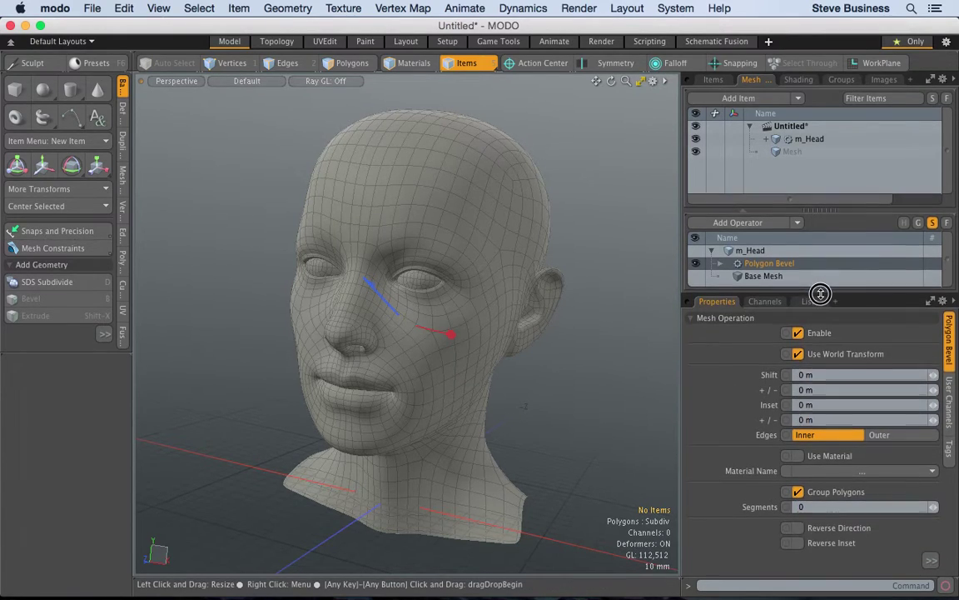
{"action": "left_click", "coordinate": [721, 263]}
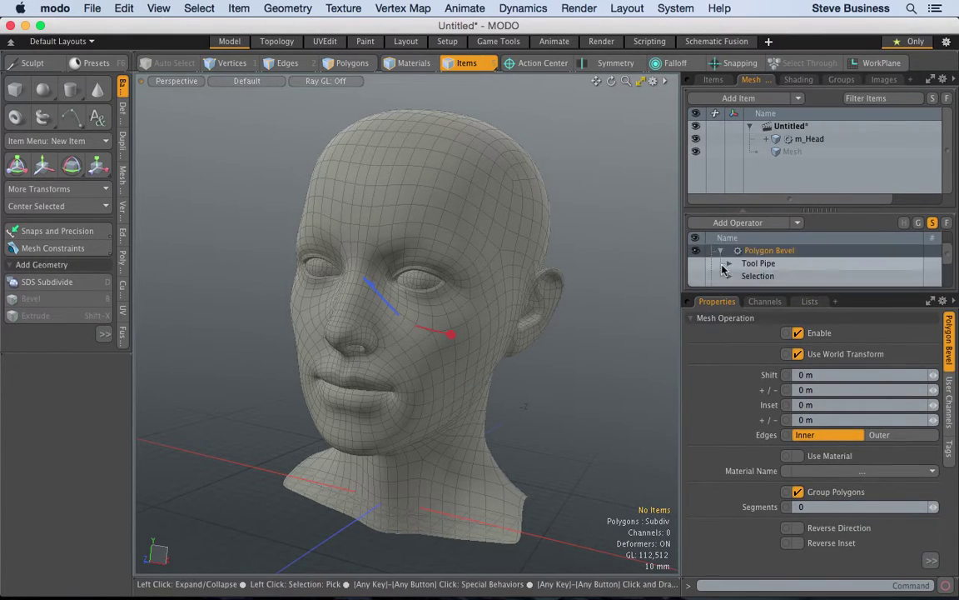
{"action": "left_click", "coordinate": [729, 276]}
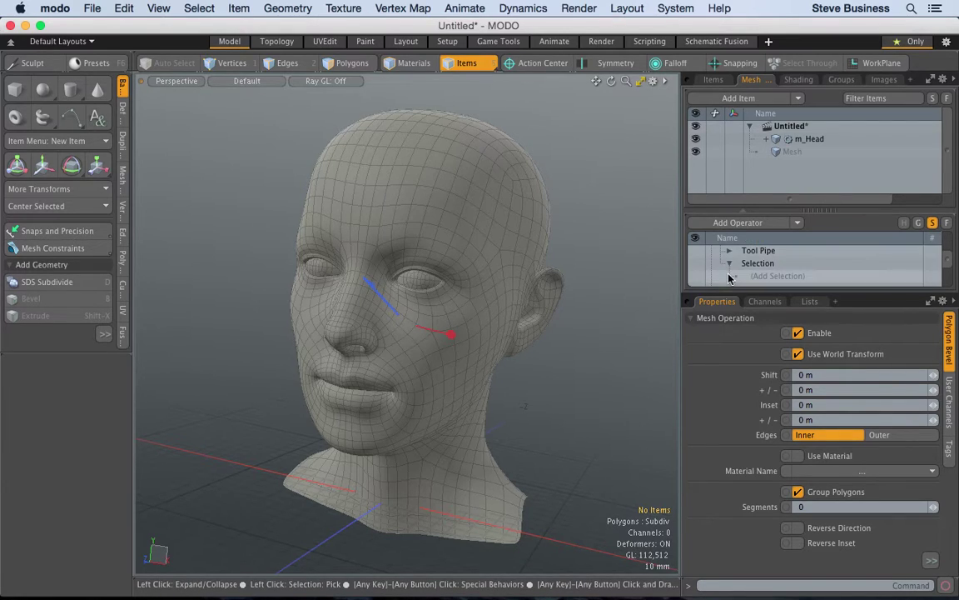
{"action": "left_click", "coordinate": [729, 251]}
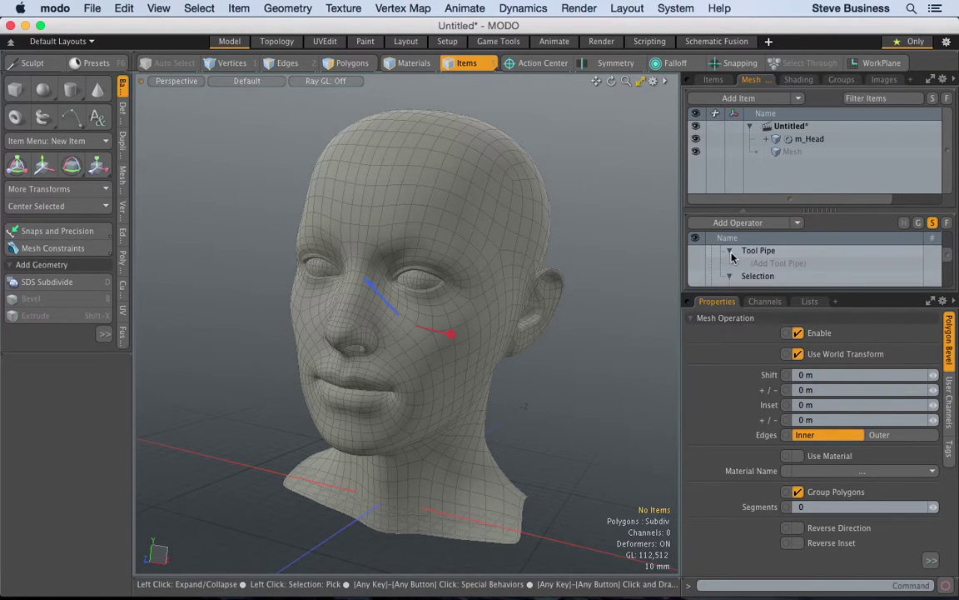
{"action": "left_click", "coordinate": [778, 264]}
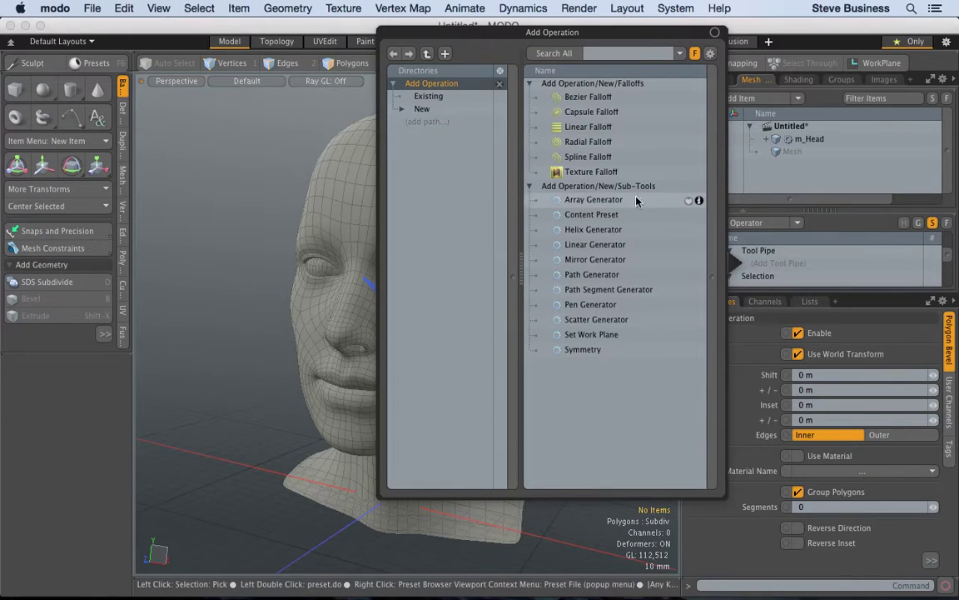
{"action": "left_click", "coordinate": [600, 171]}
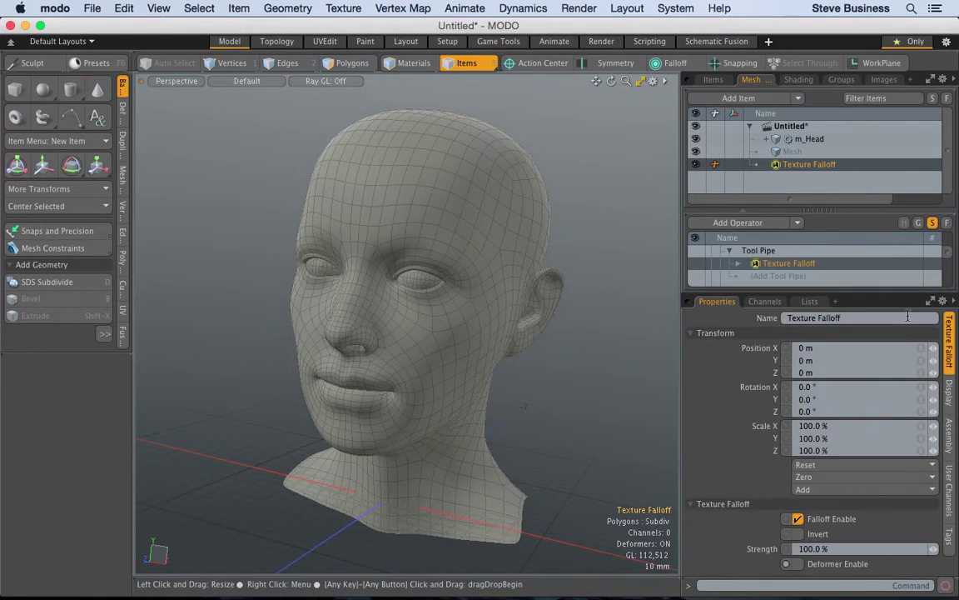
- Search the available textures for "cell" and add the Cellular texture to the Texture Falloff's textures
{"action": "left_click", "coordinate": [737, 265]}
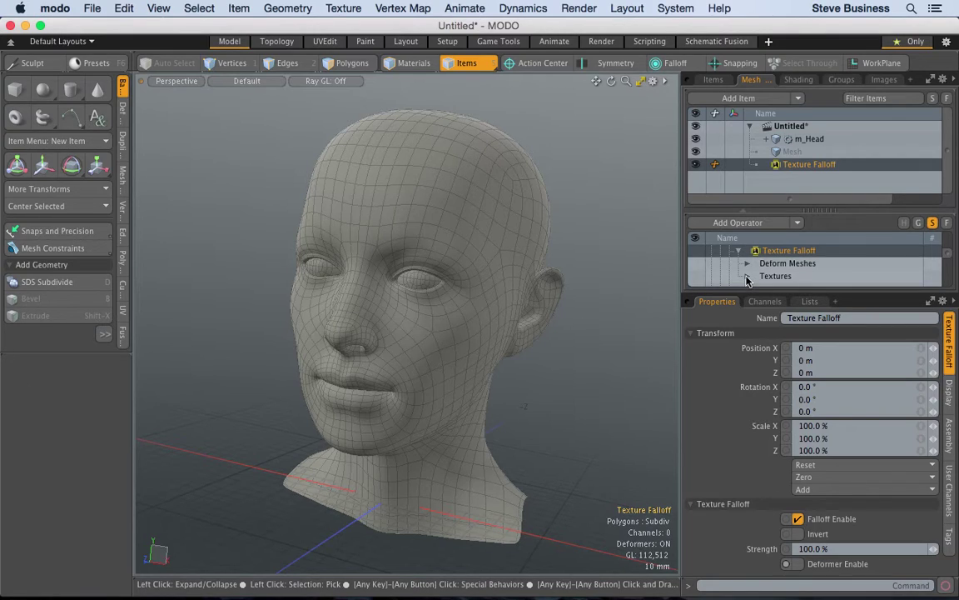
{"action": "left_click", "coordinate": [747, 276]}
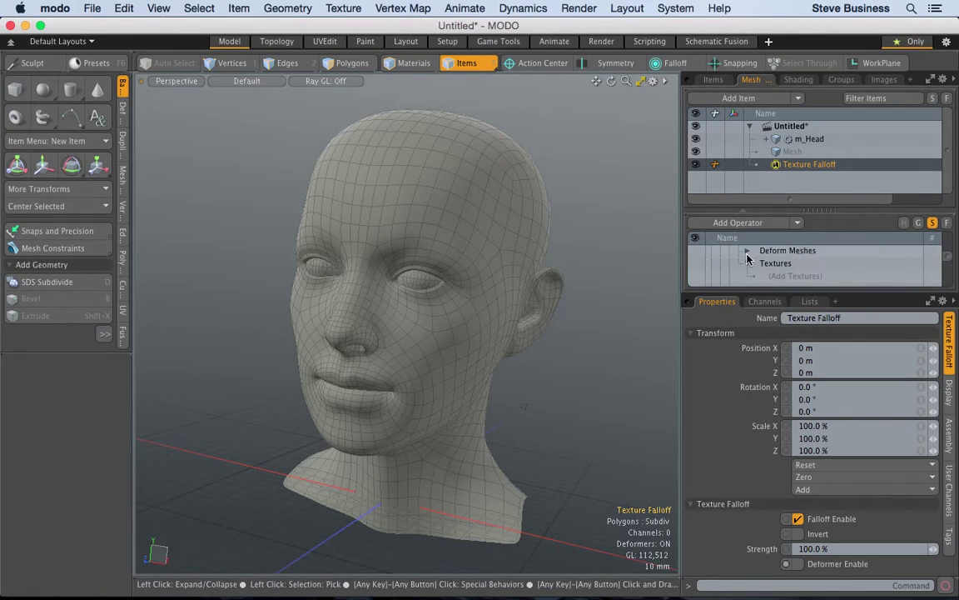
{"action": "left_click", "coordinate": [747, 251]}
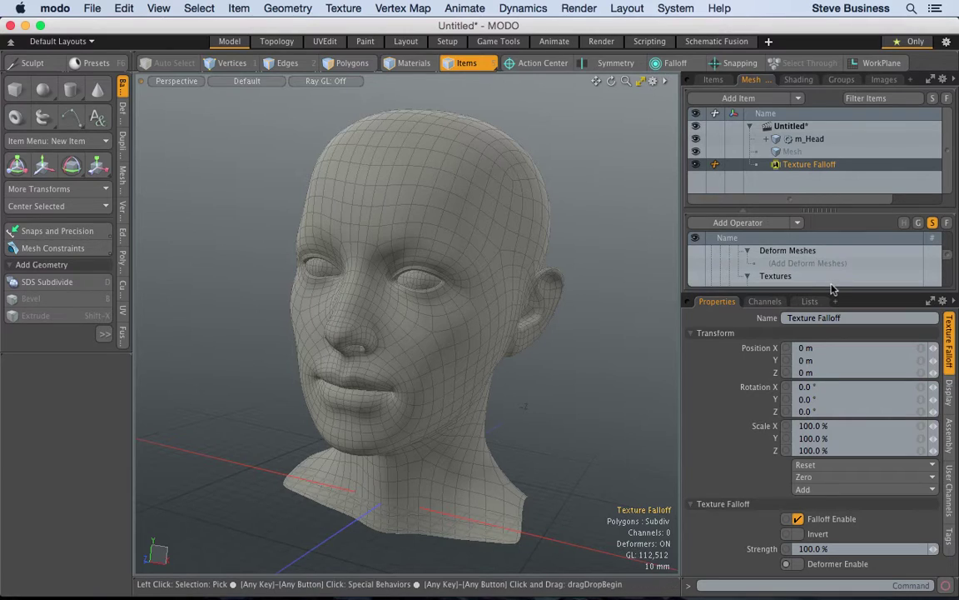
{"action": "left_click_drag", "start_coordinate": [831, 290], "coordinate": [835, 338]}
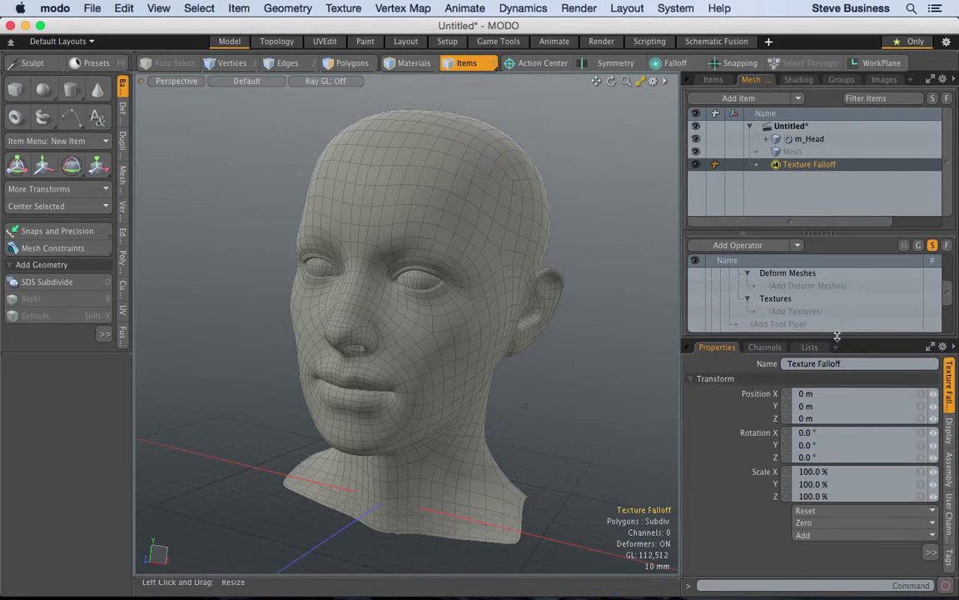
{"action": "left_click", "coordinate": [796, 311]}
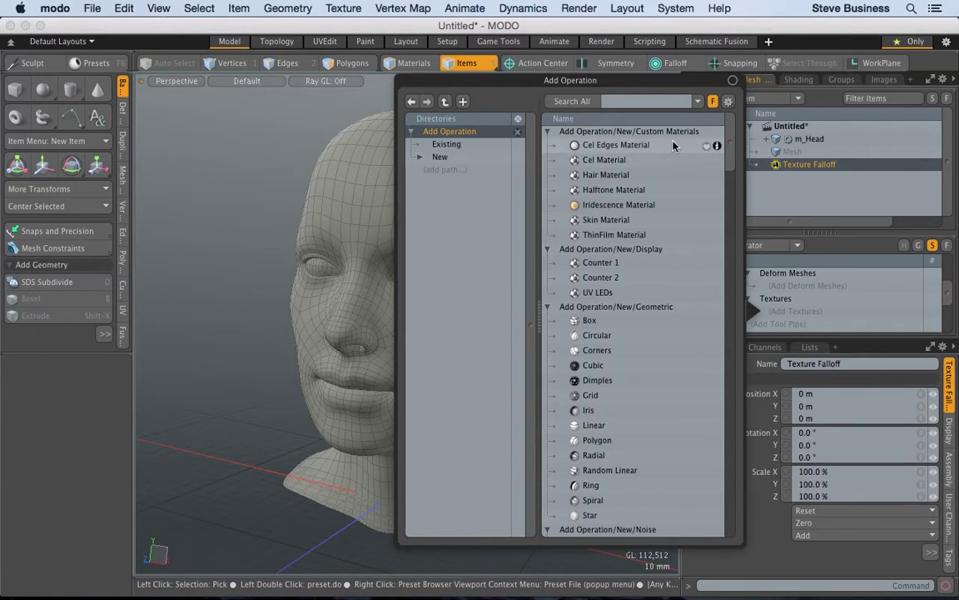
{"action": "left_click", "coordinate": [630, 99]}
{"action": "type", "text": "cell"}
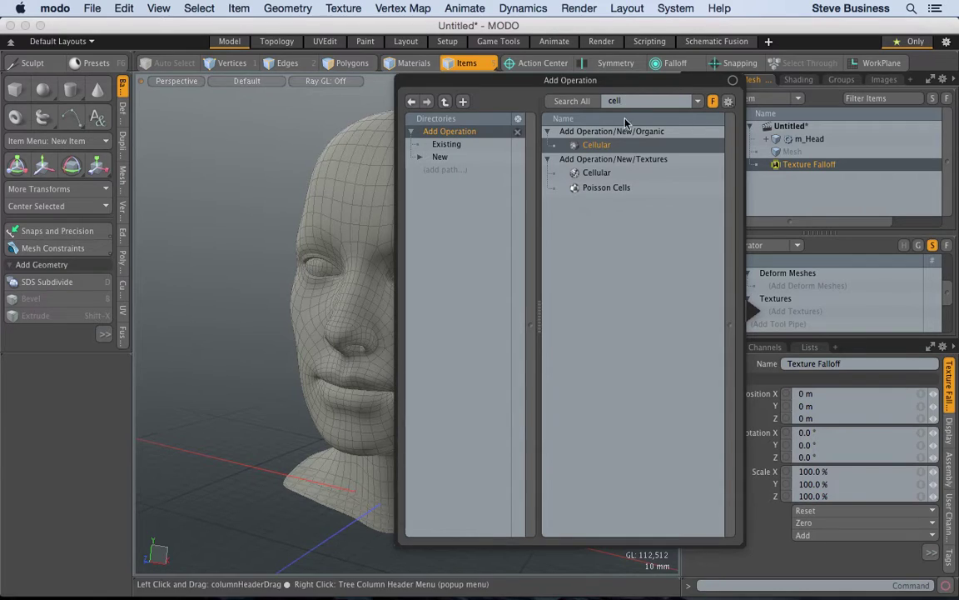
{"action": "double_click", "coordinate": [598, 173]}
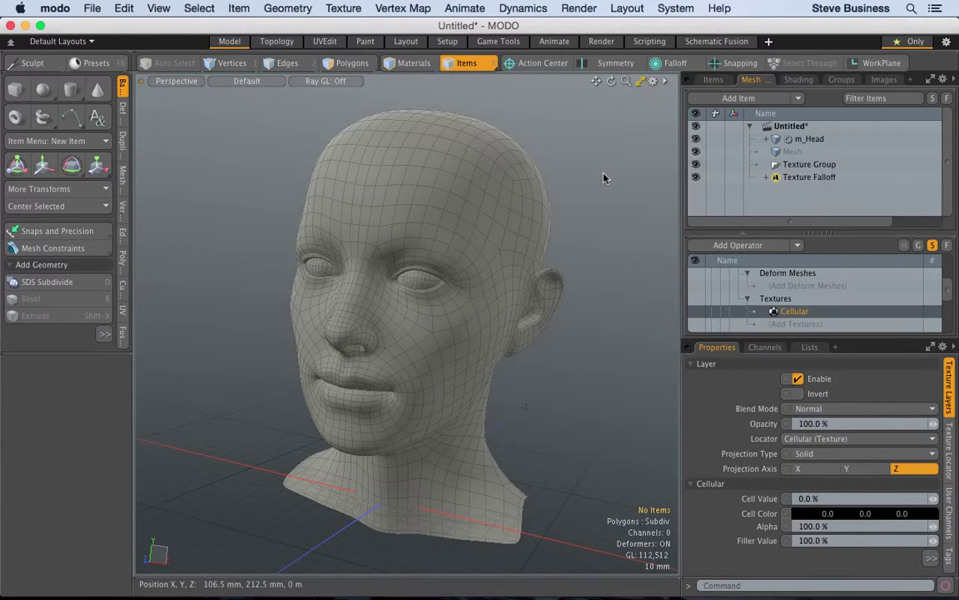
- Preview the head in the Shaded Texture viewport style and settle on the Texture style
{"action": "left_click", "coordinate": [250, 81]}
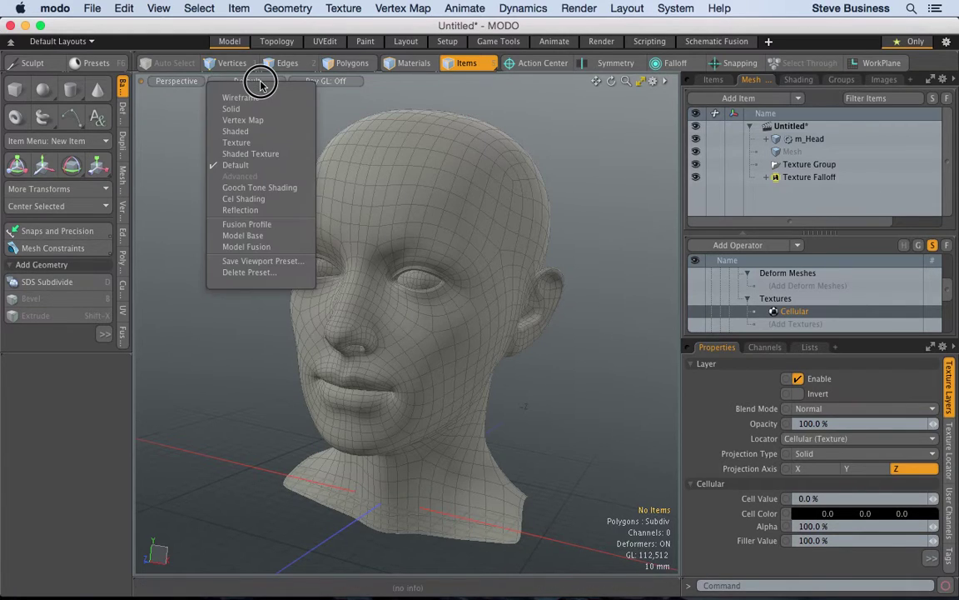
{"action": "left_click", "coordinate": [267, 153]}
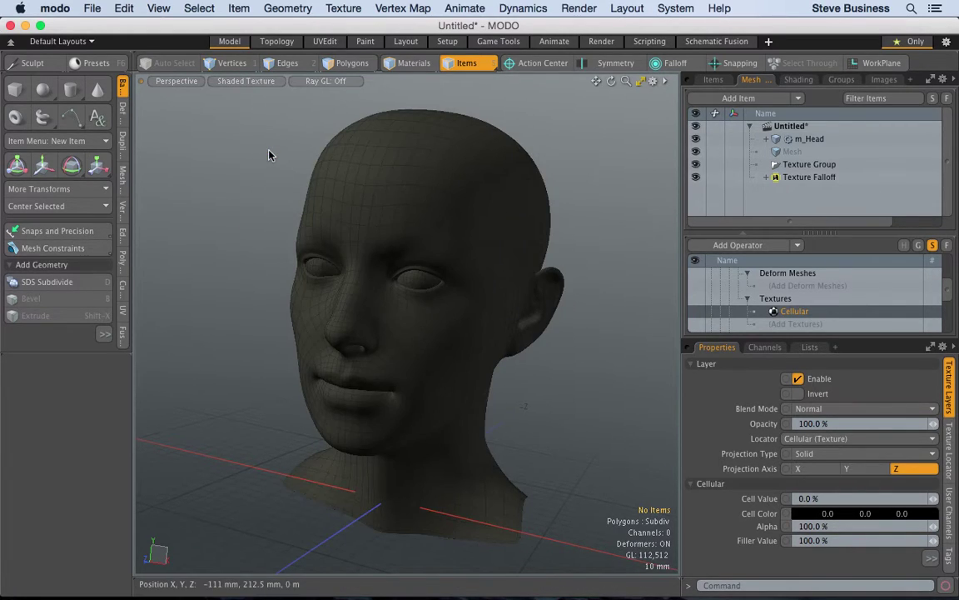
{"action": "left_click", "coordinate": [247, 81]}
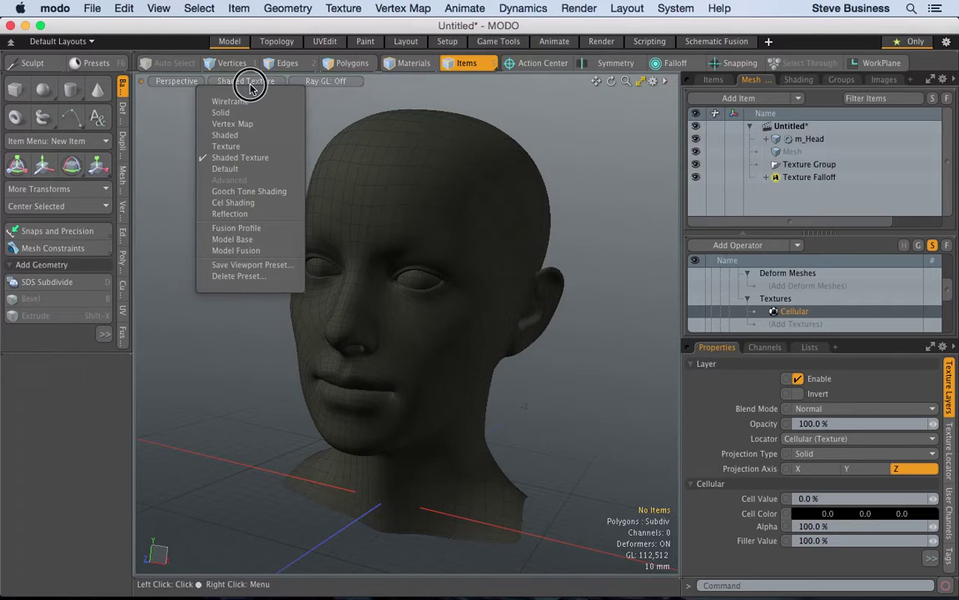
{"action": "left_click", "coordinate": [247, 146]}
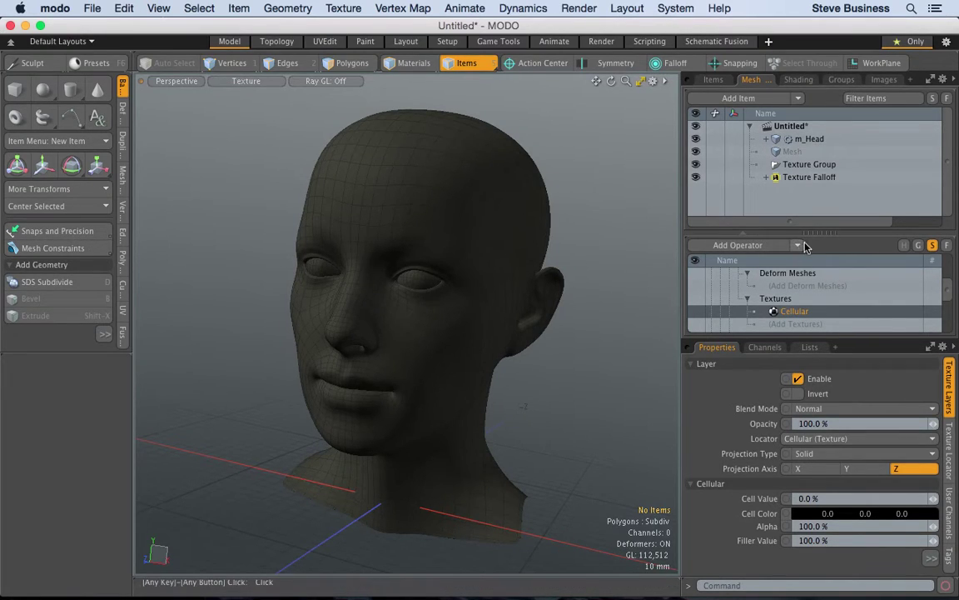
- Collapse the Polygon Bevel entries and add a Material Tag operator to m_Head with the material name "head texture"
{"action": "scroll", "coordinate": [941, 275], "scroll_direction": "up", "scroll_amount": 3}
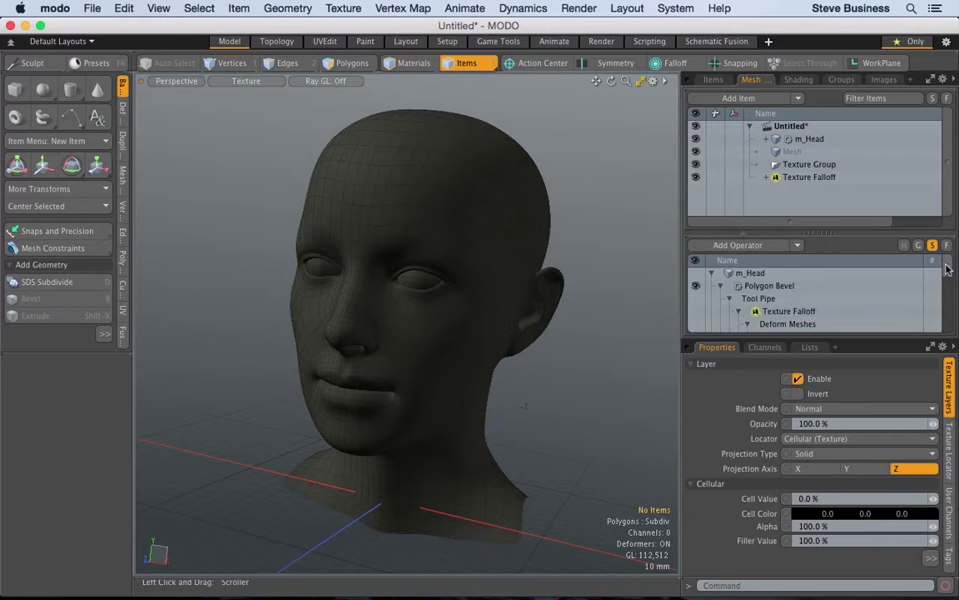
{"action": "left_click", "coordinate": [730, 298]}
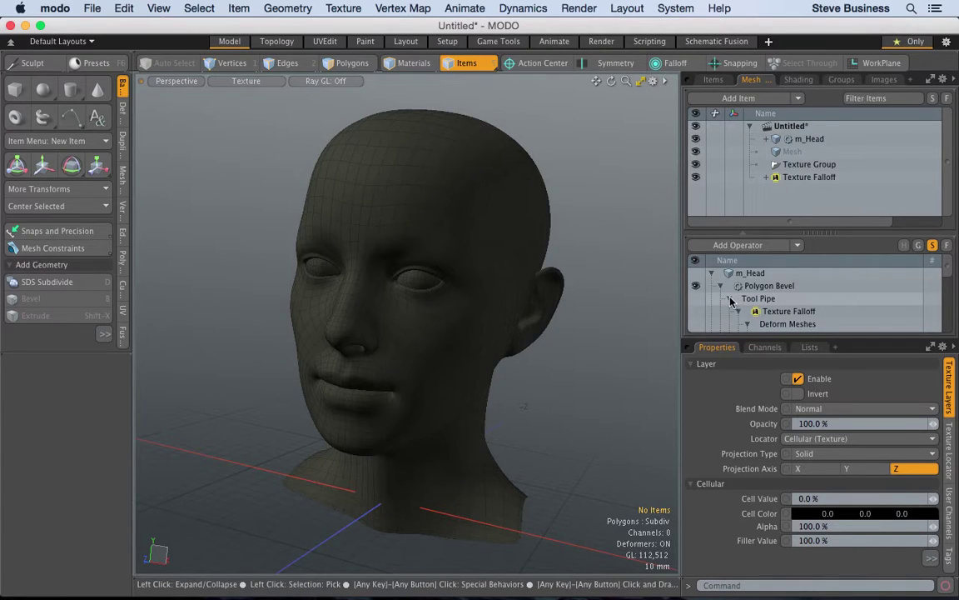
{"action": "left_click", "coordinate": [730, 312]}
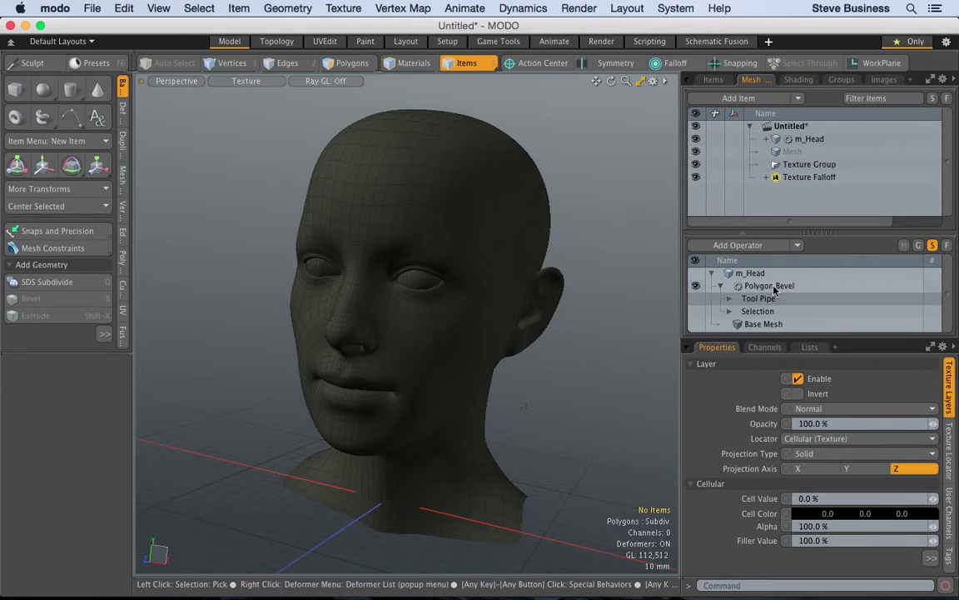
{"action": "left_click", "coordinate": [721, 285]}
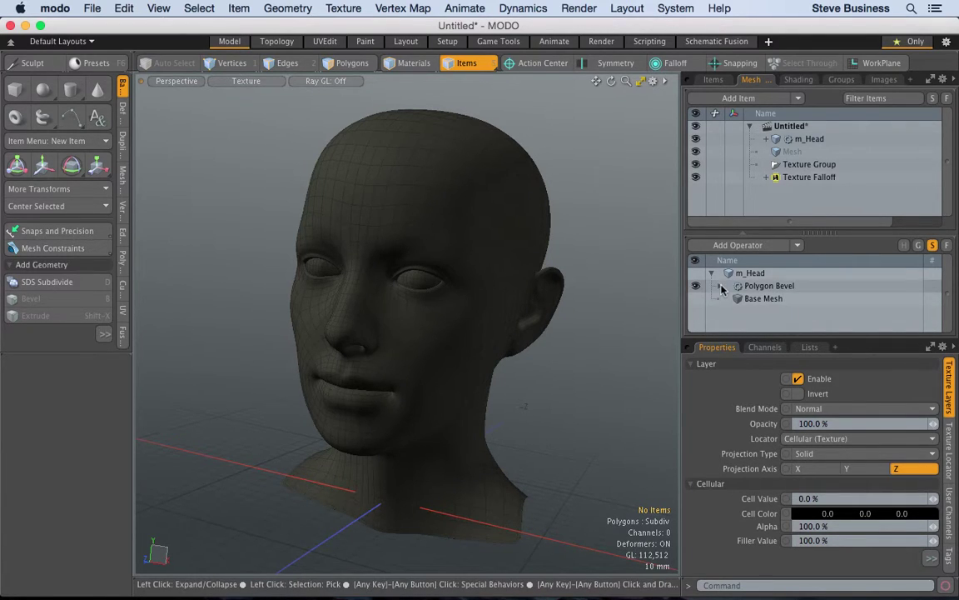
{"action": "left_click", "coordinate": [749, 273]}
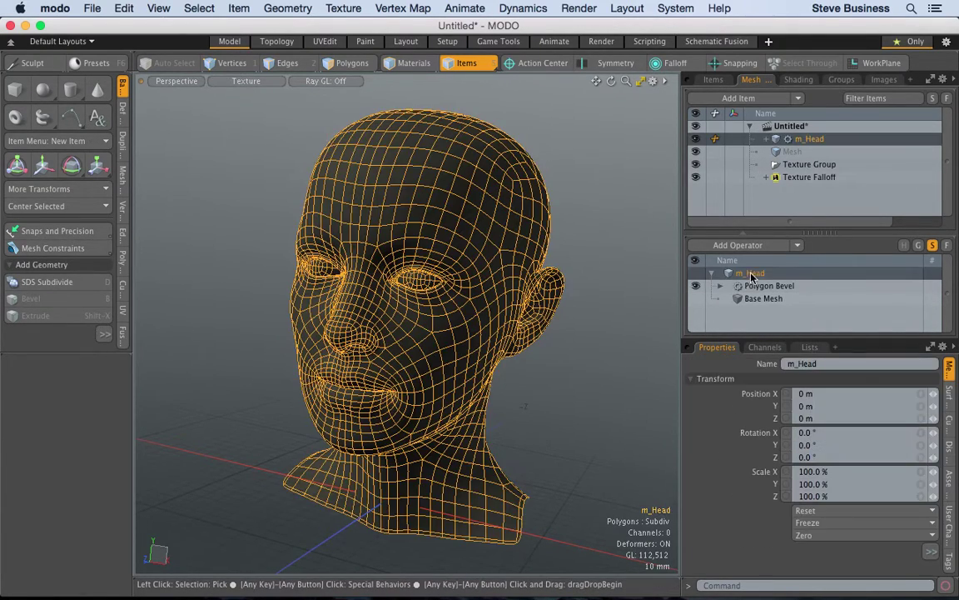
{"action": "left_click", "coordinate": [800, 246]}
{"action": "mouse_move", "coordinate": [801, 263]}
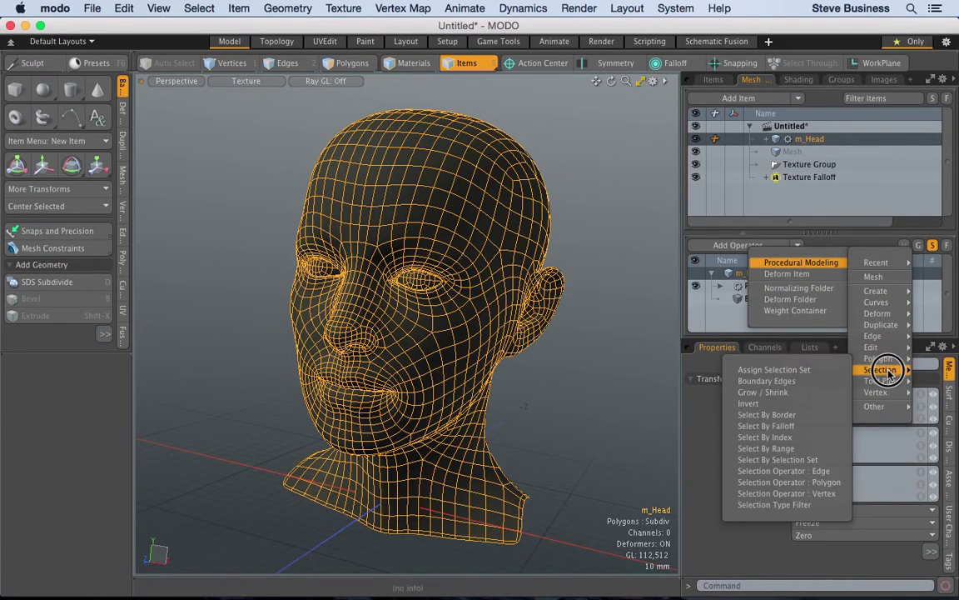
{"action": "mouse_move", "coordinate": [887, 366]}
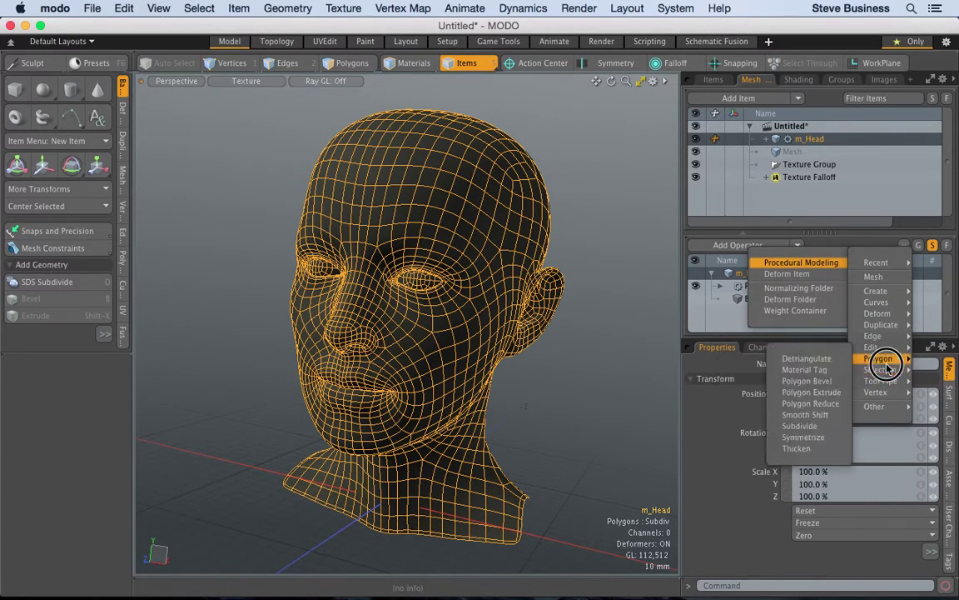
{"action": "left_click", "coordinate": [812, 381]}
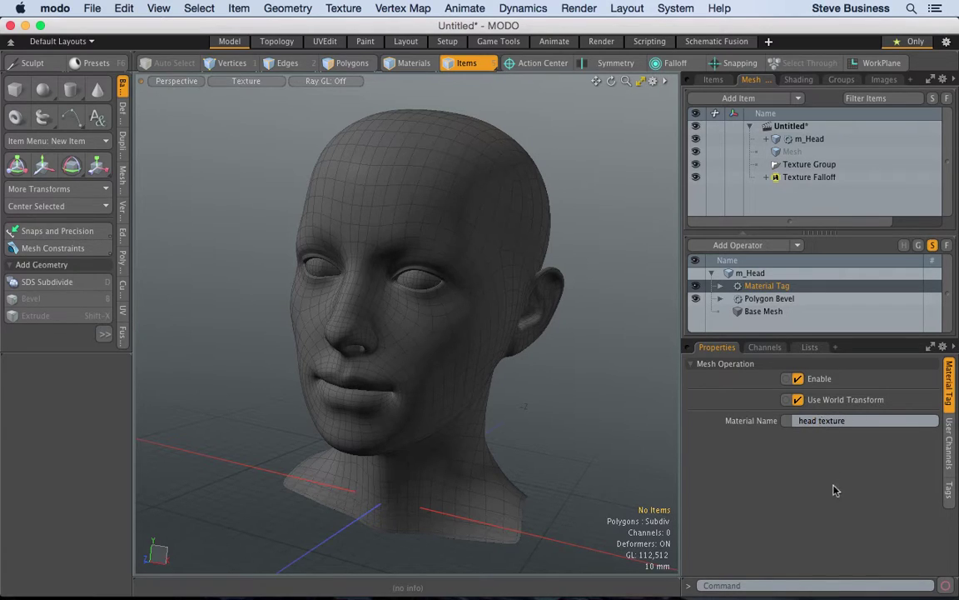
- Expand the first Woman Head 01.lxl group in the Shader Tree and select the Base Material inside its Head material group
{"action": "left_click", "coordinate": [801, 81]}
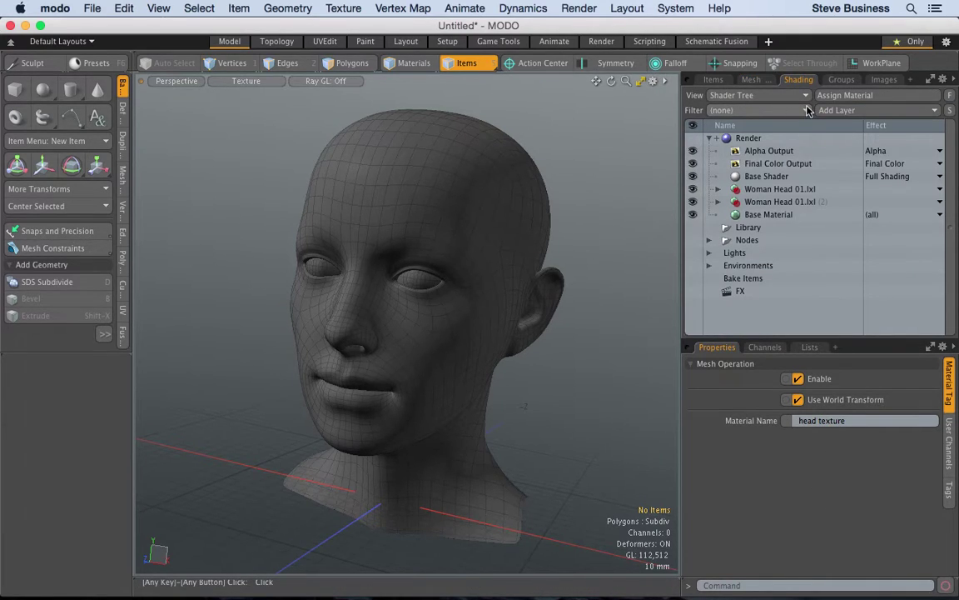
{"action": "left_click", "coordinate": [718, 191]}
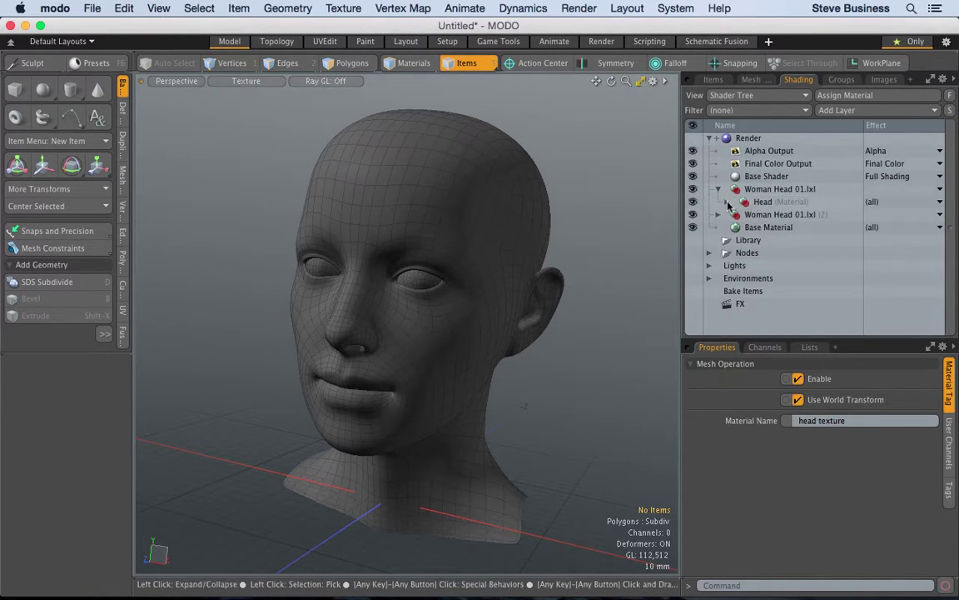
{"action": "left_click", "coordinate": [727, 201]}
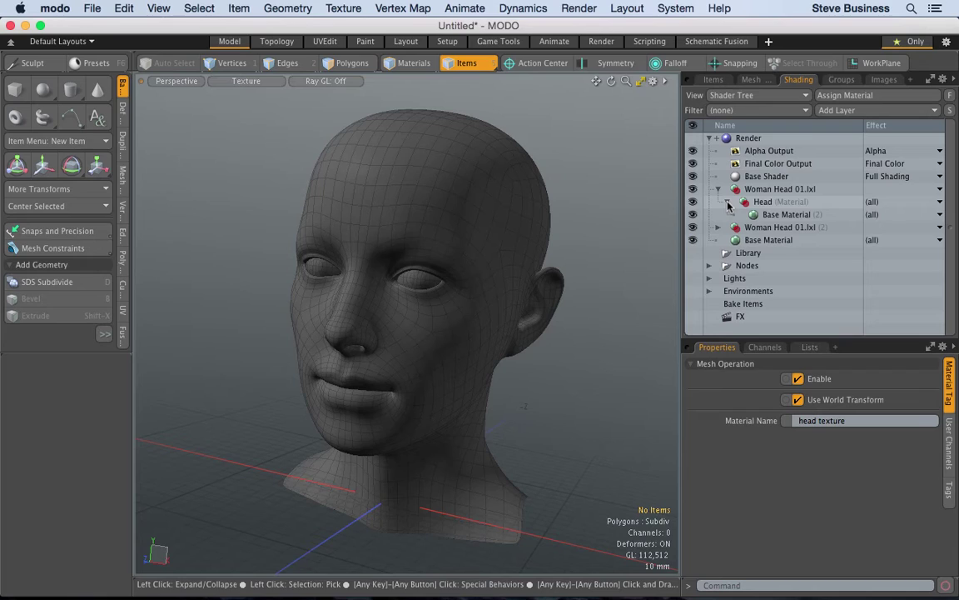
{"action": "left_click", "coordinate": [776, 214]}
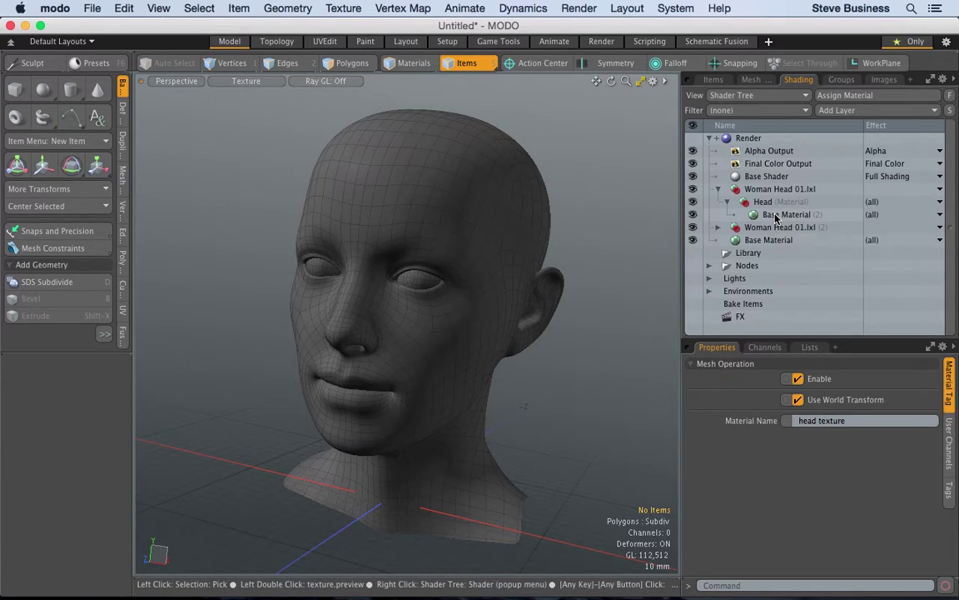
{"action": "left_click", "coordinate": [807, 111]}
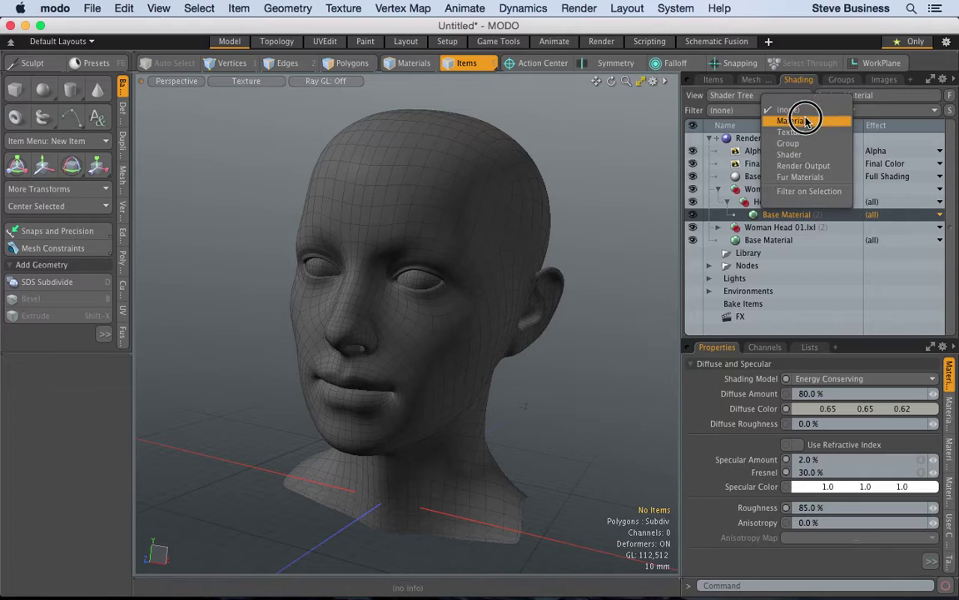
{"action": "left_click", "coordinate": [808, 105]}
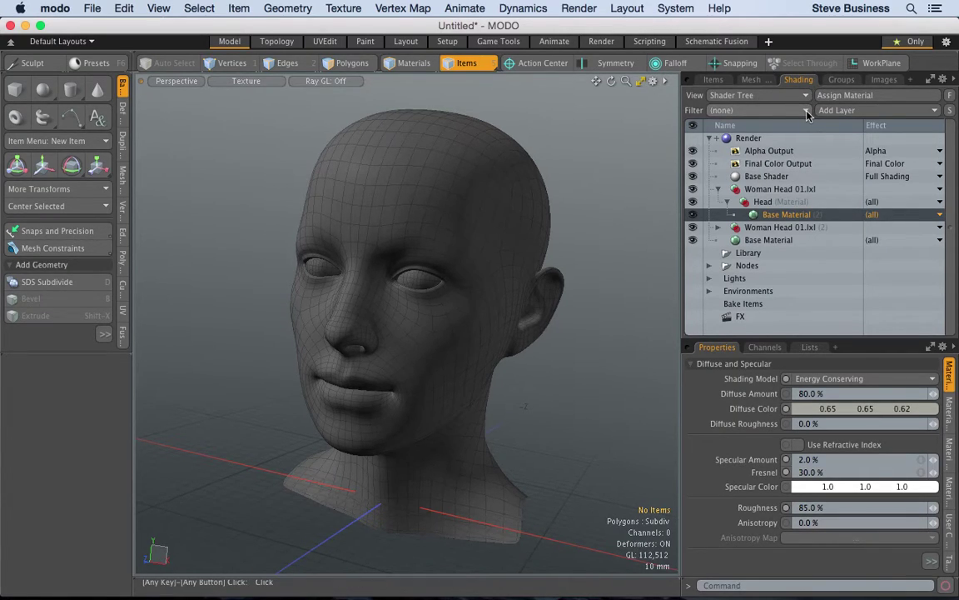
{"action": "left_click", "coordinate": [807, 113]}
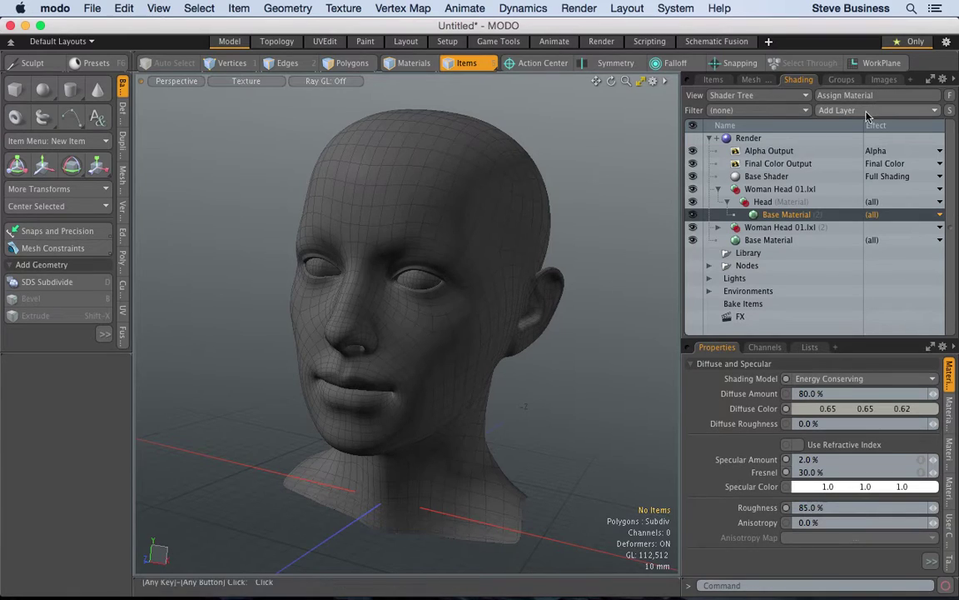
- Add a Cellular texture layer above the Base Material in the Head material group
{"action": "left_click", "coordinate": [866, 112]}
{"action": "mouse_move", "coordinate": [863, 192]}
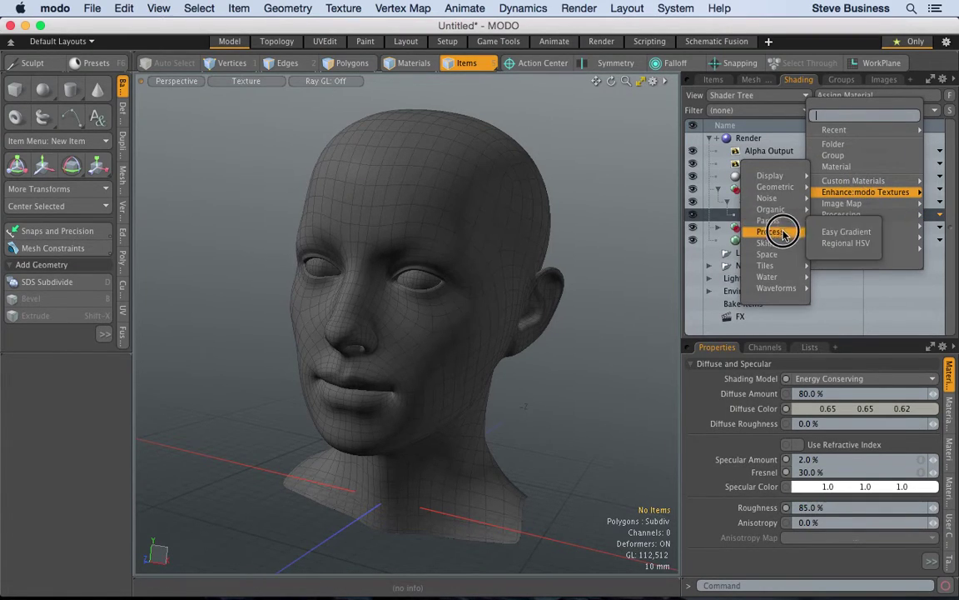
{"action": "mouse_move", "coordinate": [768, 243]}
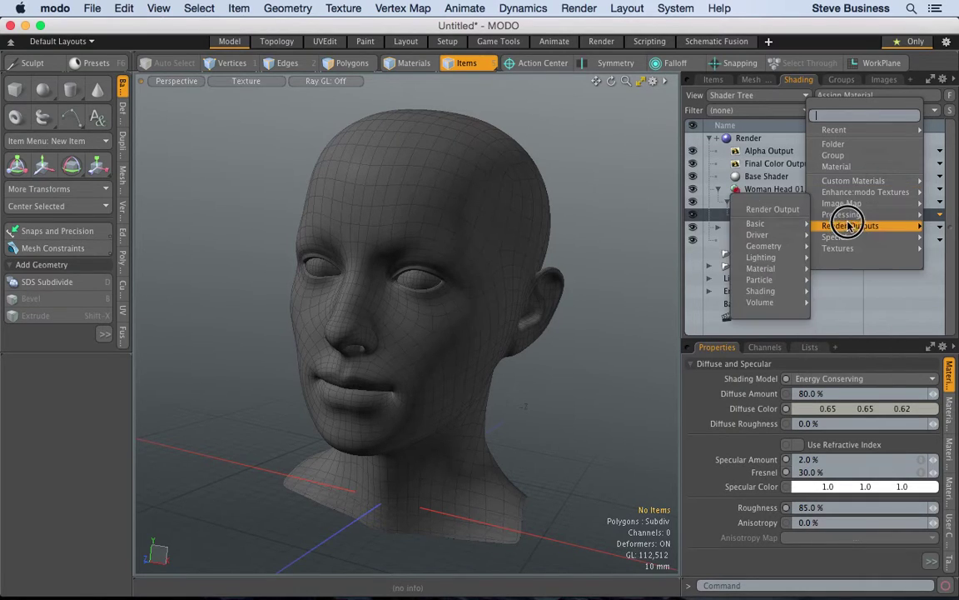
{"action": "mouse_move", "coordinate": [841, 248]}
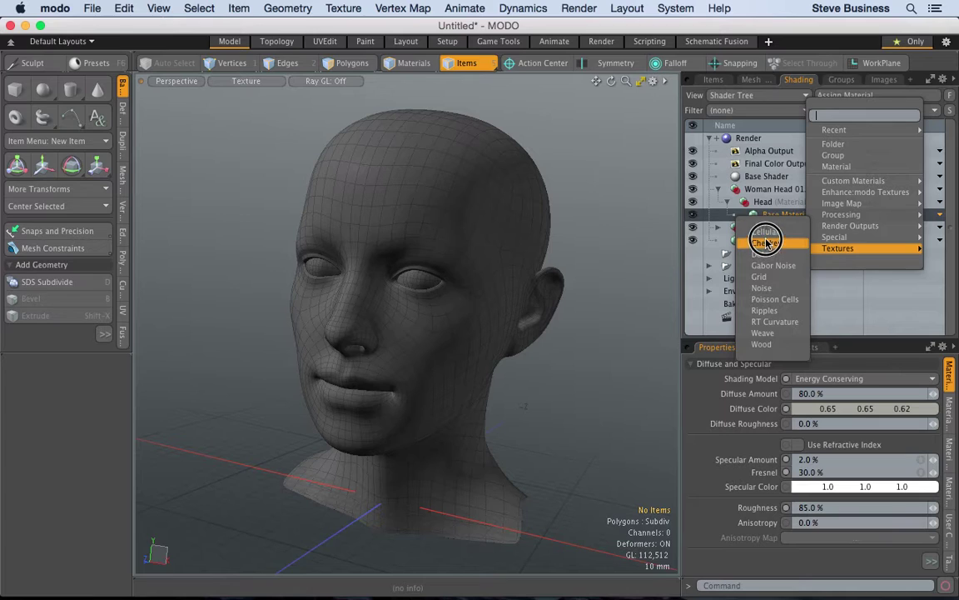
{"action": "left_click", "coordinate": [764, 231]}
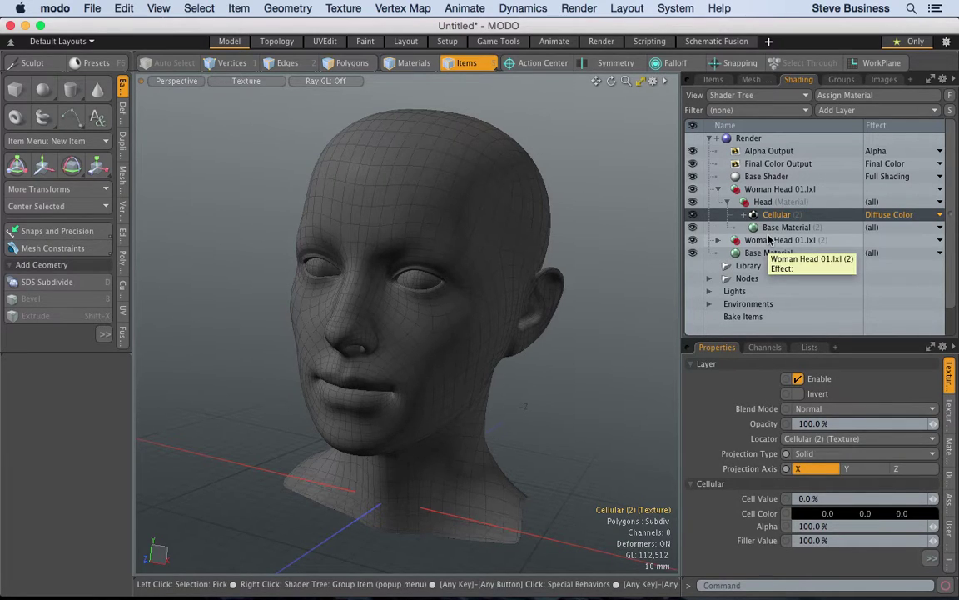
- Preview the head in the Vertex Map, Shaded and Gooch Tone Shading viewport styles and return to the Texture style
{"action": "left_click", "coordinate": [269, 84]}
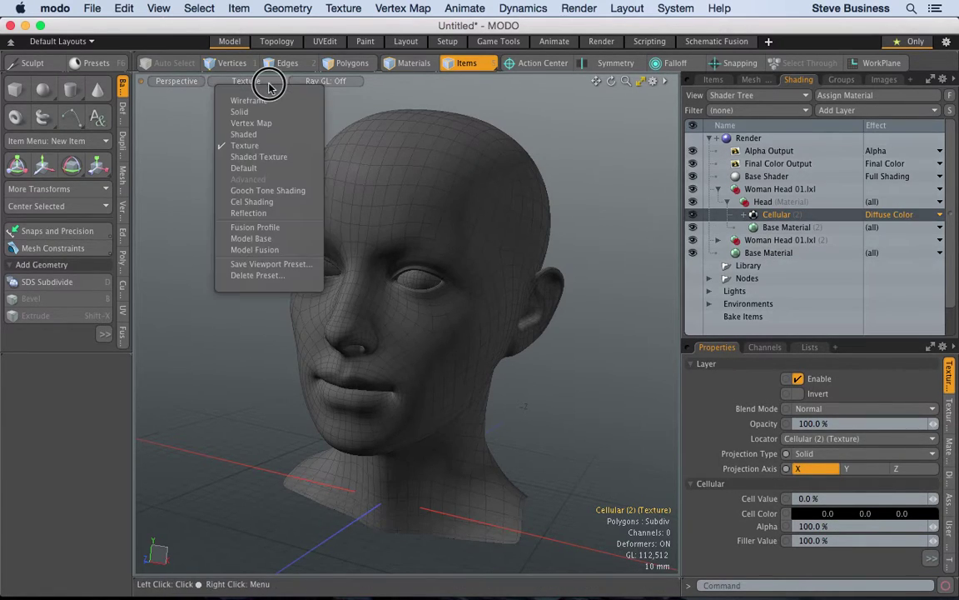
{"action": "left_click", "coordinate": [267, 123]}
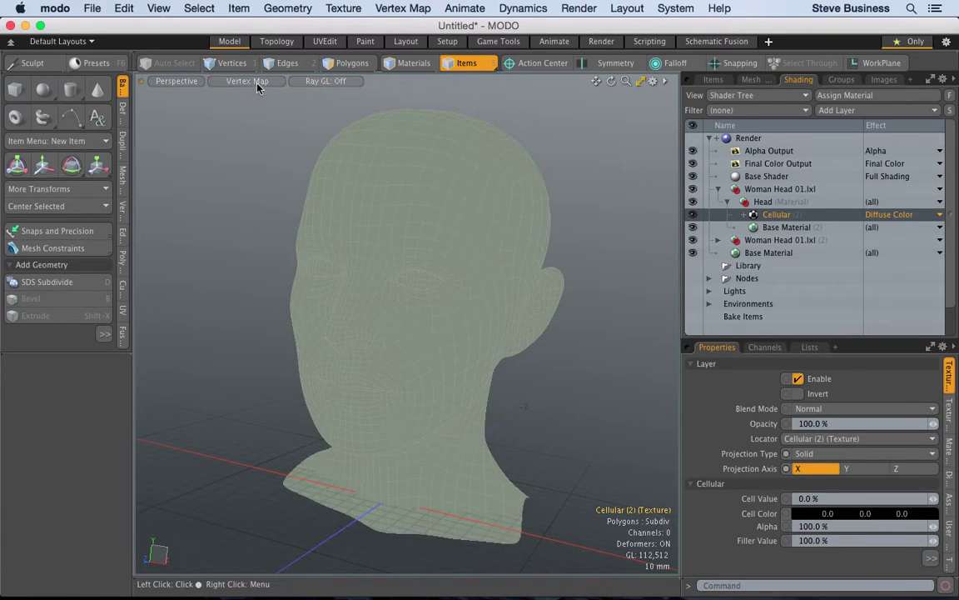
{"action": "left_click", "coordinate": [257, 87]}
{"action": "left_click", "coordinate": [243, 133]}
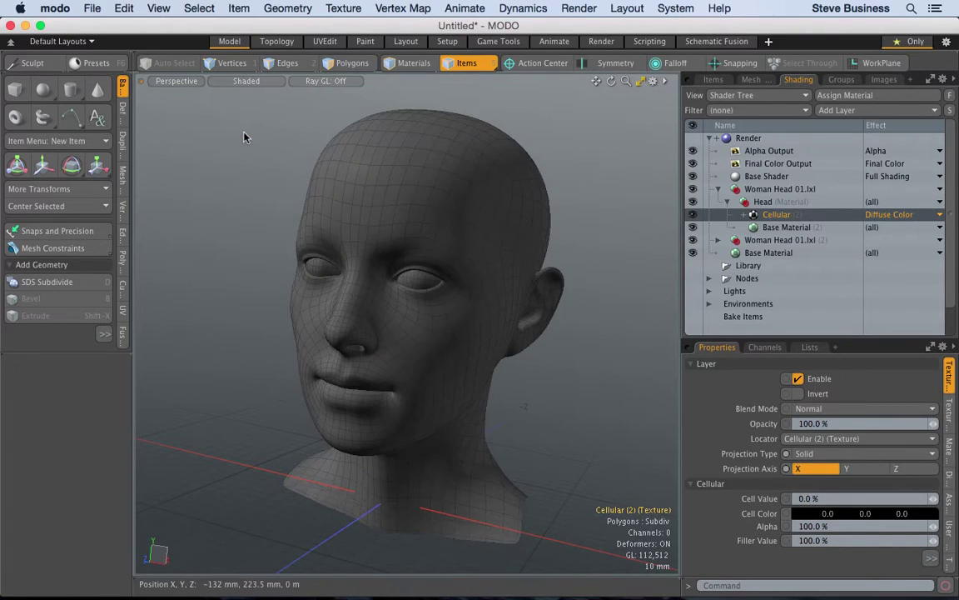
{"action": "left_click", "coordinate": [247, 80]}
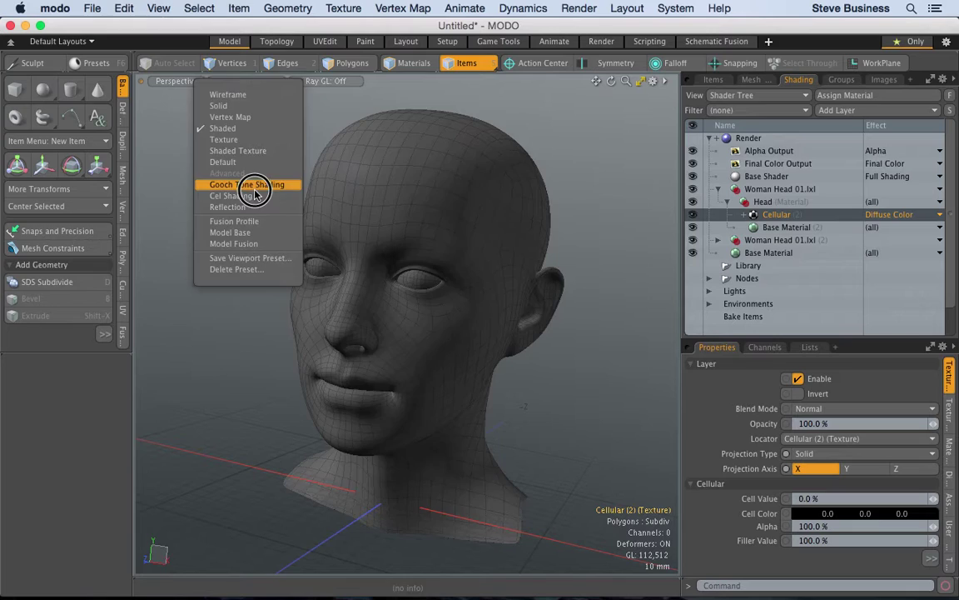
{"action": "left_click", "coordinate": [254, 187]}
{"action": "left_click", "coordinate": [240, 81]}
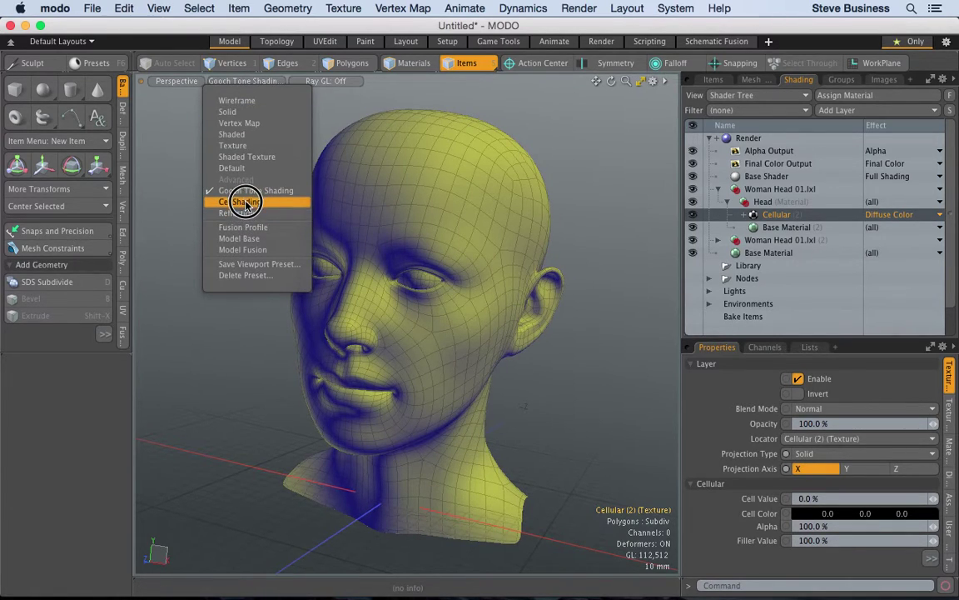
{"action": "left_click", "coordinate": [269, 147]}
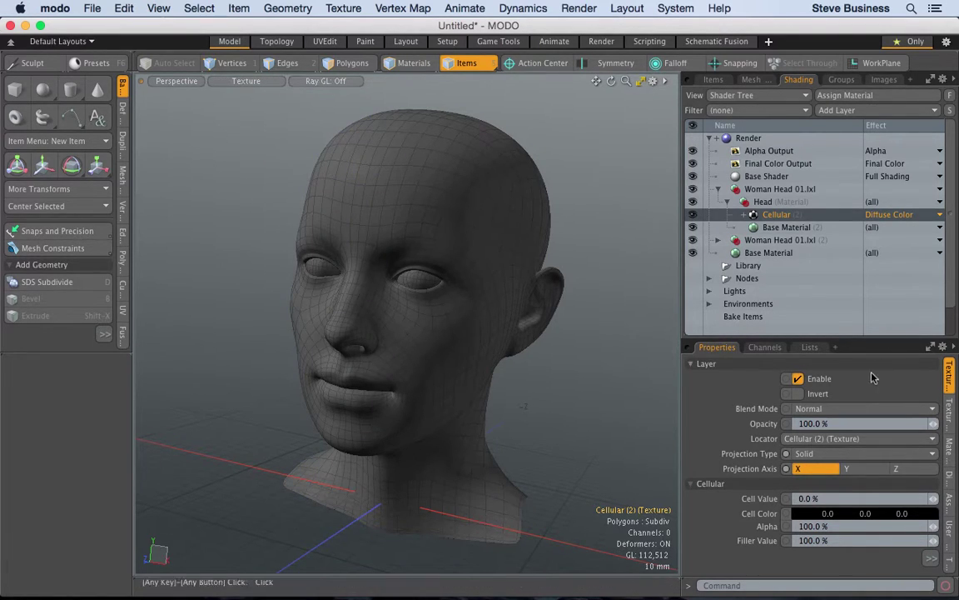
- Set the Cellular layer's projection type to UV Map and assign the HEAD_UV map to its texture locator
{"action": "left_click", "coordinate": [866, 453]}
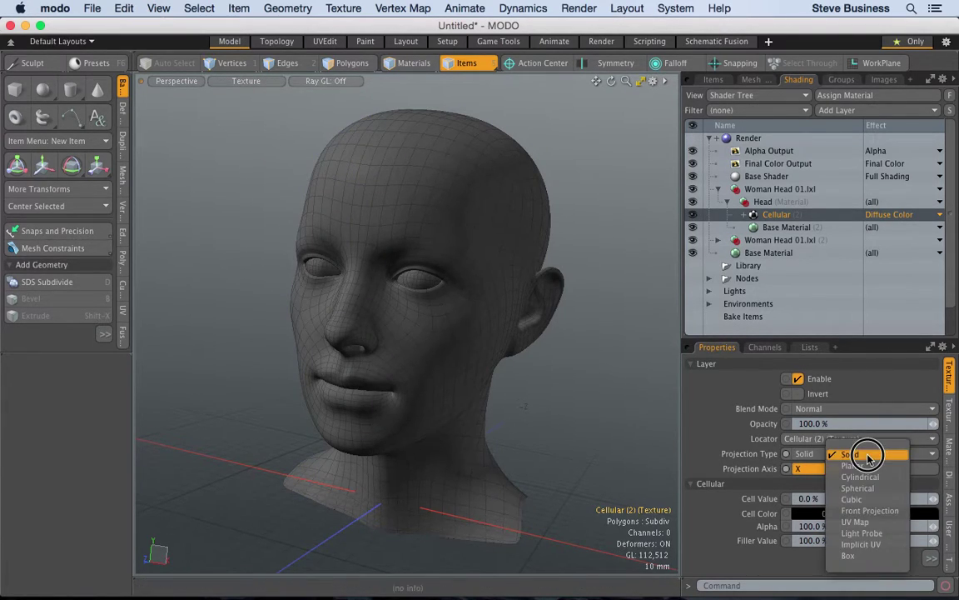
{"action": "left_click", "coordinate": [856, 521]}
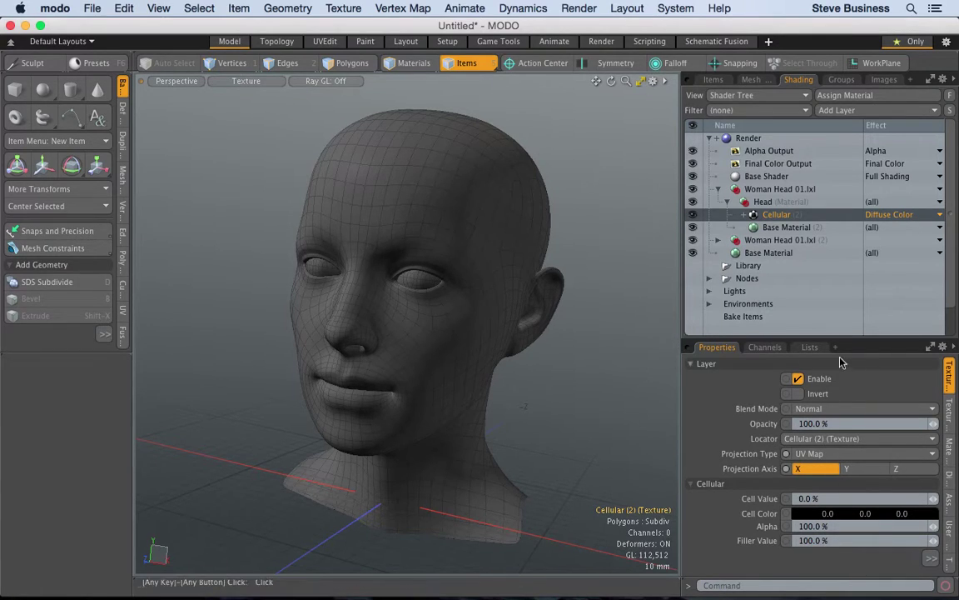
{"action": "left_click_drag", "start_coordinate": [840, 345], "coordinate": [829, 243]}
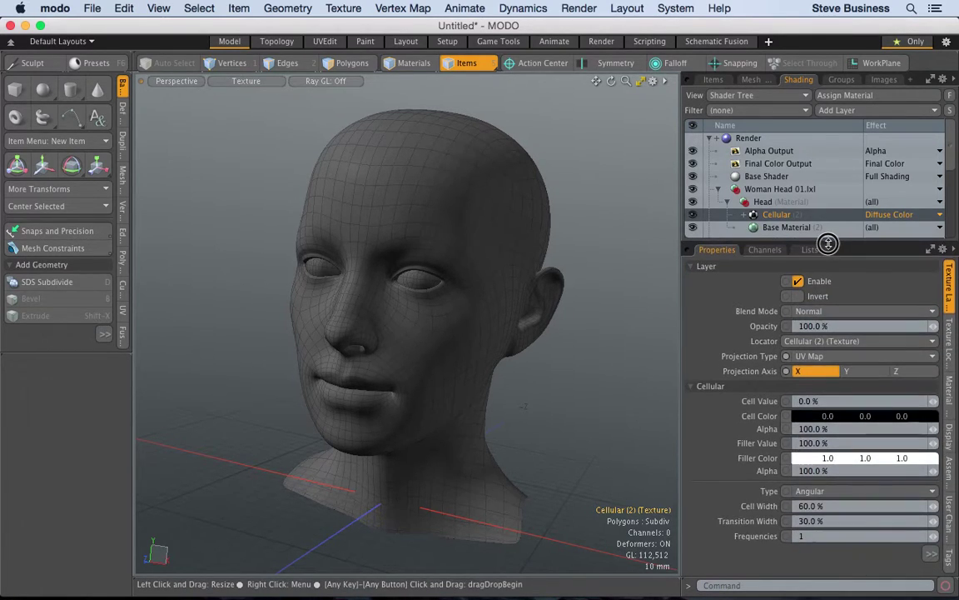
{"action": "left_click", "coordinate": [948, 339]}
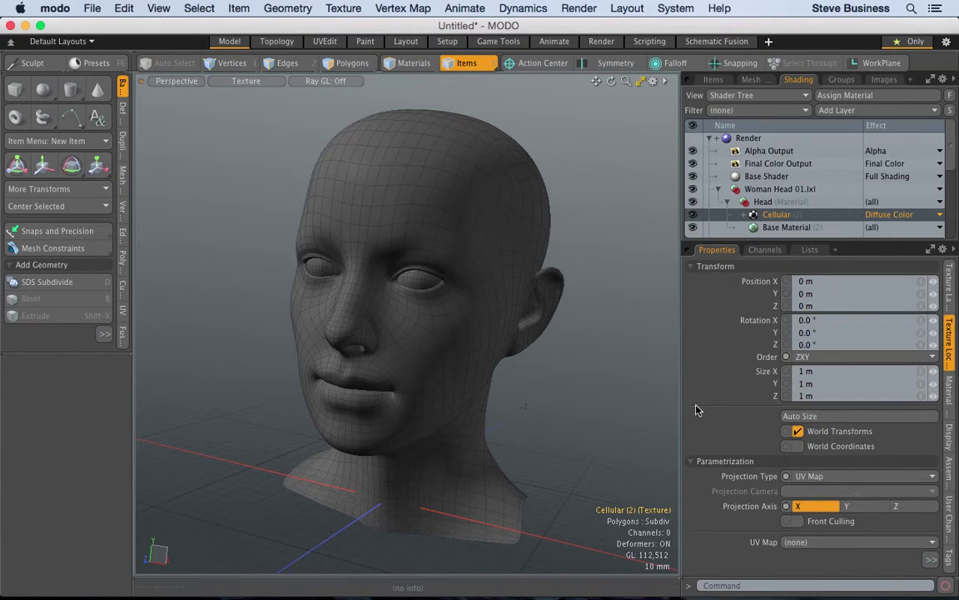
{"action": "left_click", "coordinate": [692, 268]}
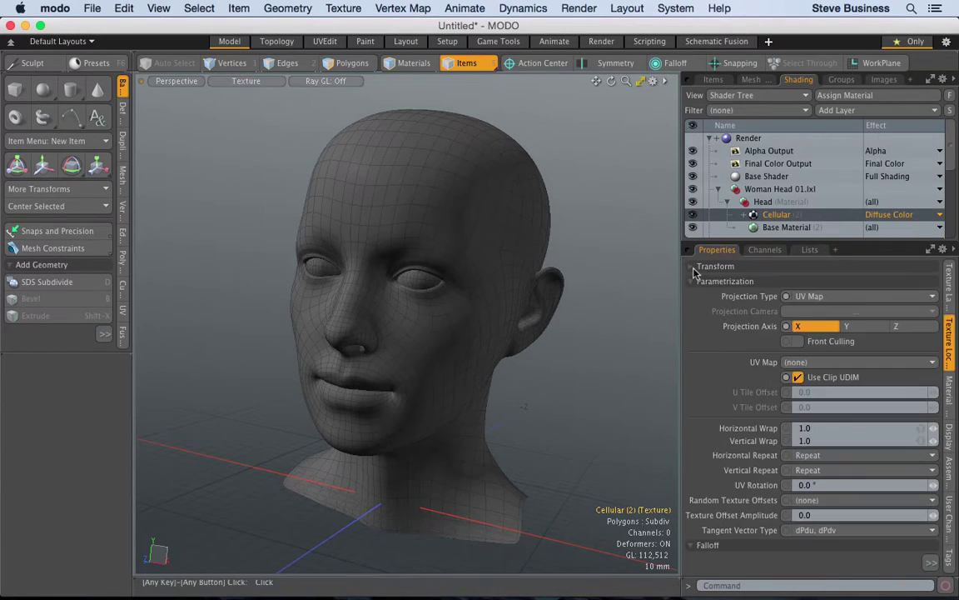
{"action": "left_click", "coordinate": [835, 366]}
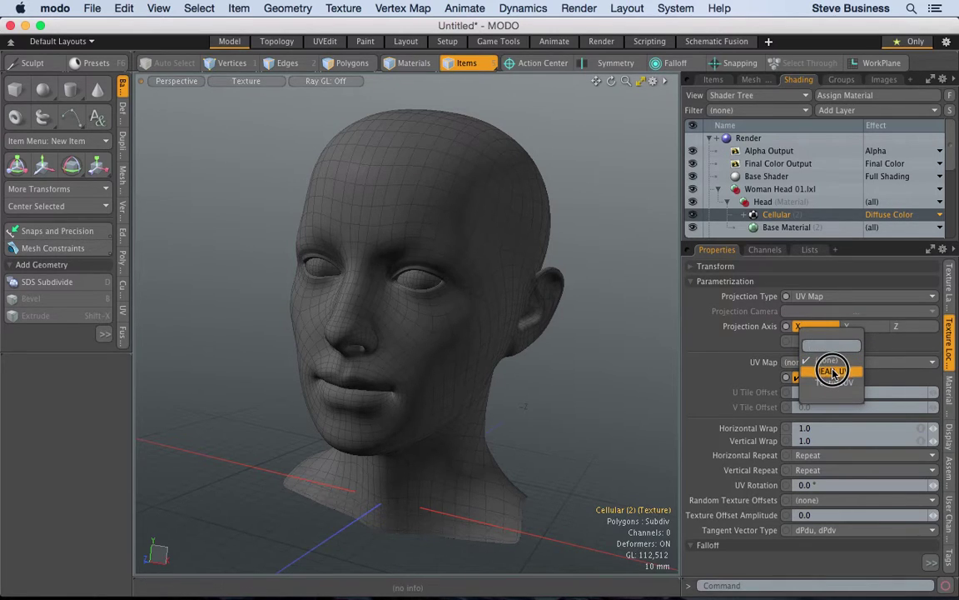
{"action": "left_click", "coordinate": [832, 372]}
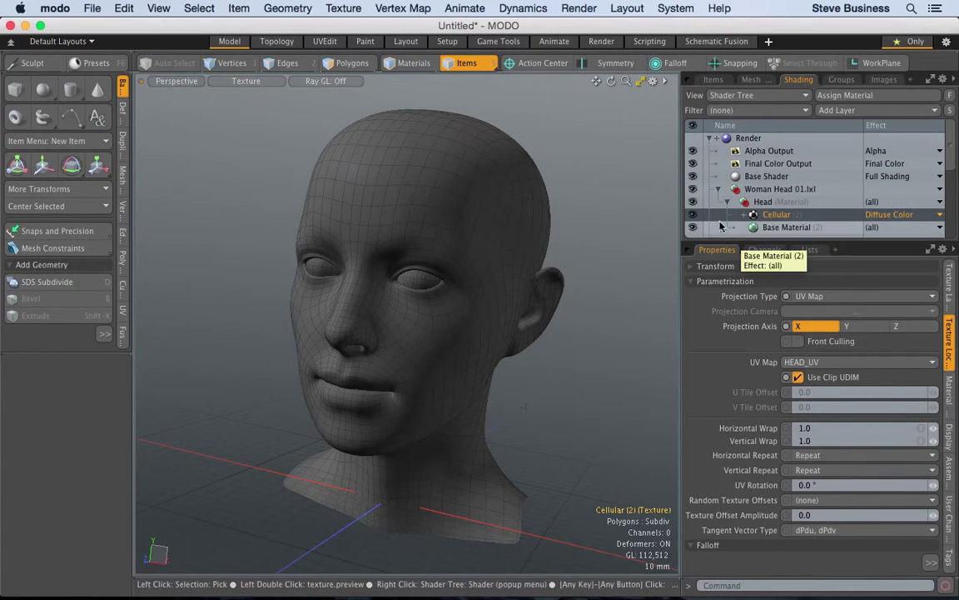
- Switch to the Render layout, start the render preview and enlarge the preview area
{"action": "left_click", "coordinate": [606, 41]}
{"action": "left_click", "coordinate": [241, 198]}
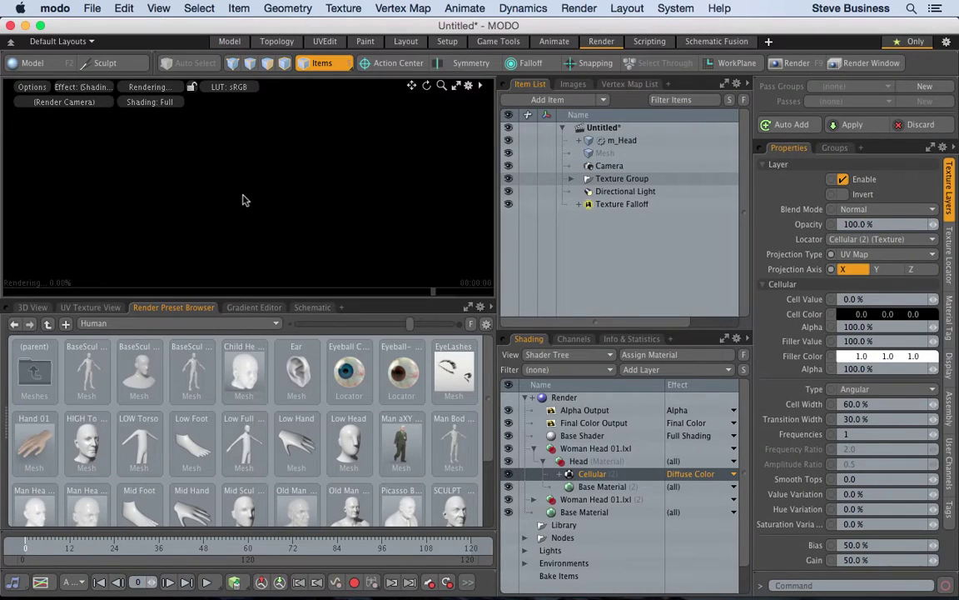
{"action": "left_click_drag", "start_coordinate": [284, 298], "coordinate": [306, 472]}
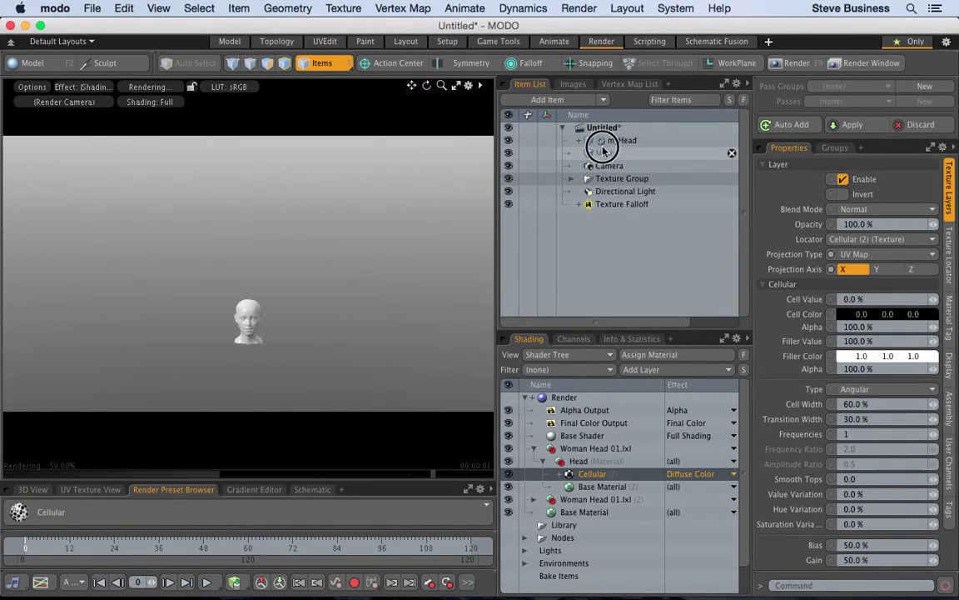
- Frame m_Head in the render camera's view and set the render frame height to 1280 pixels
{"action": "left_click", "coordinate": [566, 153]}
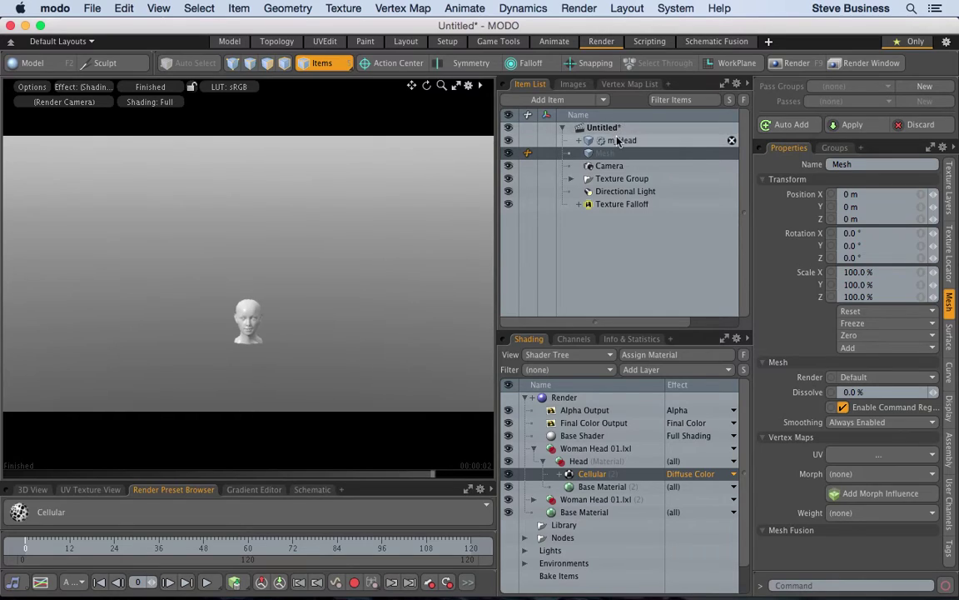
{"action": "key", "text": "Up"}
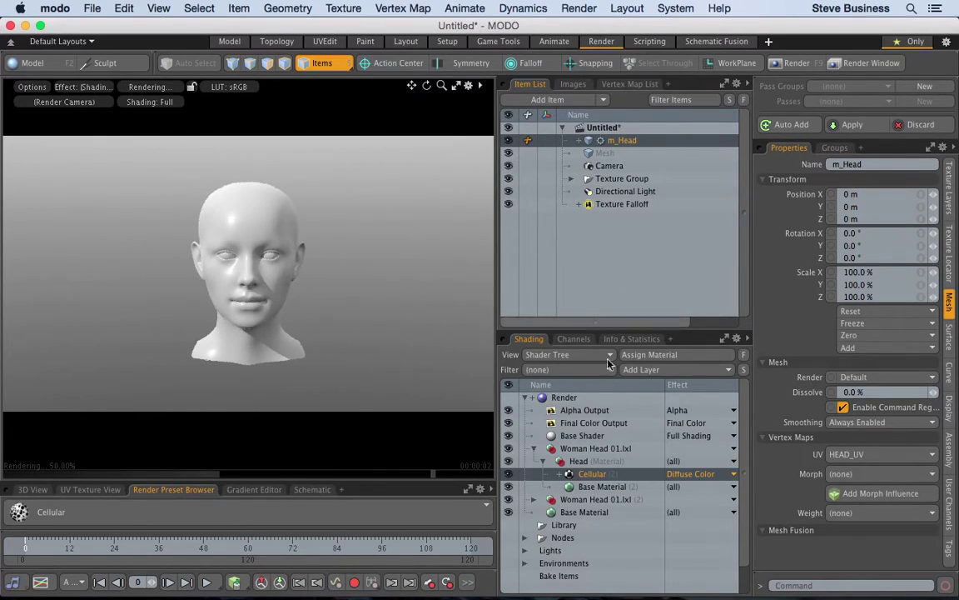
{"action": "left_click", "coordinate": [549, 398]}
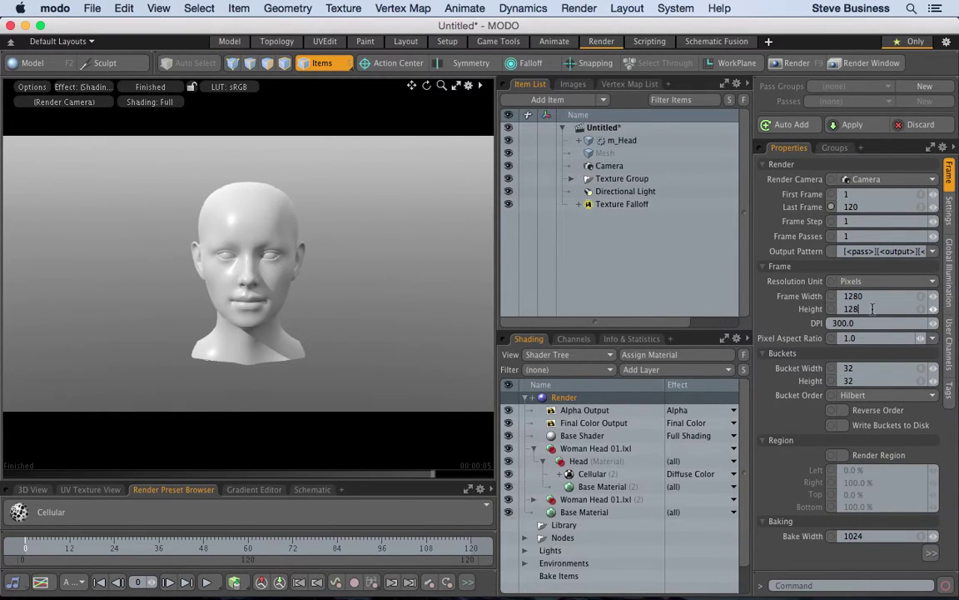
{"action": "key", "text": "Return"}
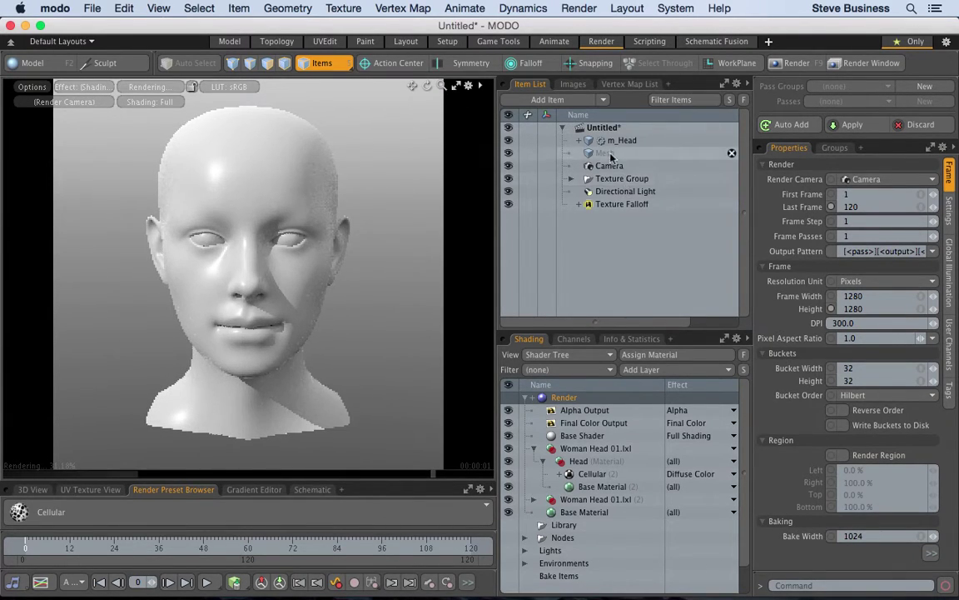
- Set the polygon tag of the Head material group to (none), keeping its item assignment at (all)
{"action": "left_click", "coordinate": [534, 448]}
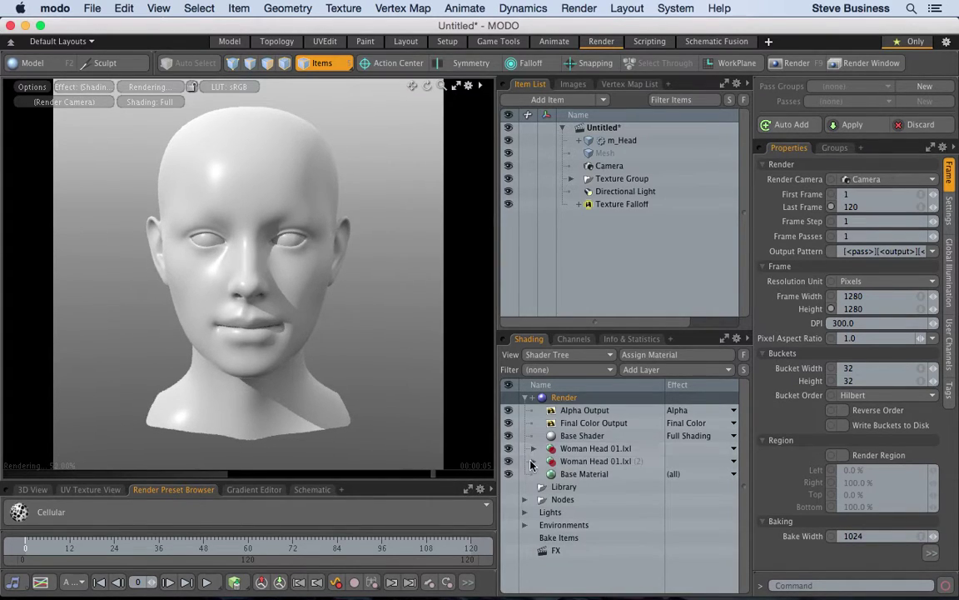
{"action": "left_click", "coordinate": [533, 449]}
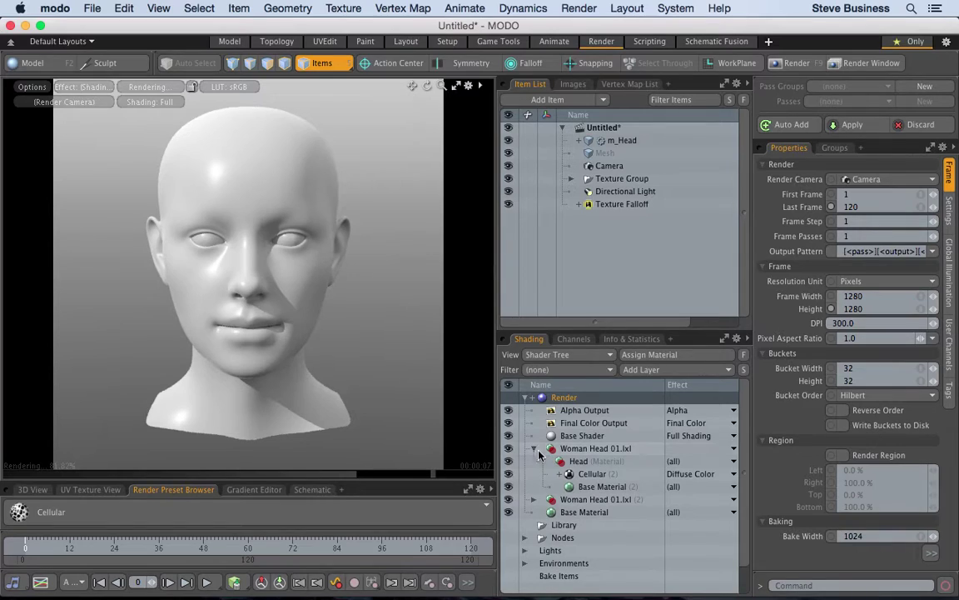
{"action": "left_click", "coordinate": [598, 488]}
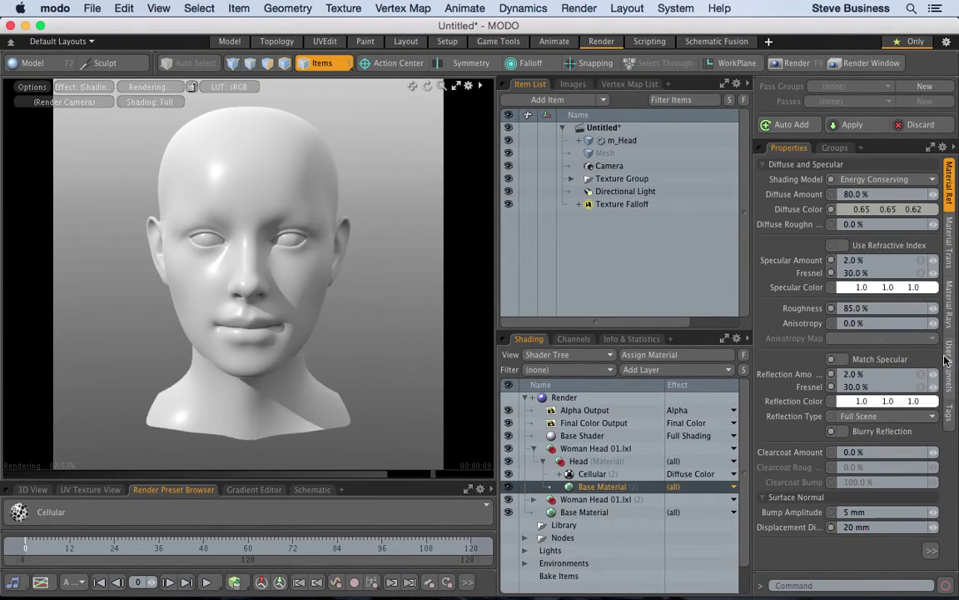
{"action": "left_click", "coordinate": [950, 238]}
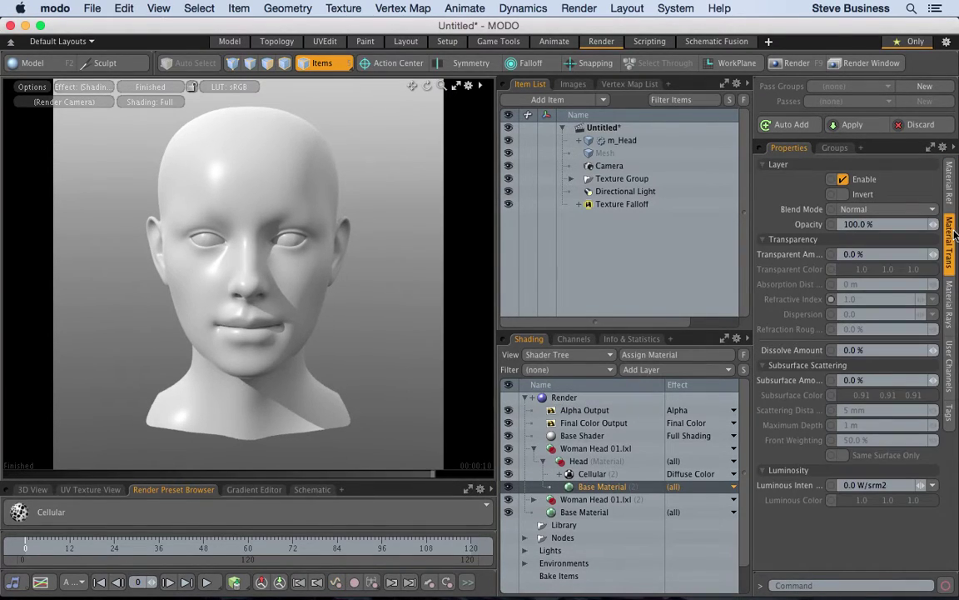
{"action": "left_click", "coordinate": [583, 461]}
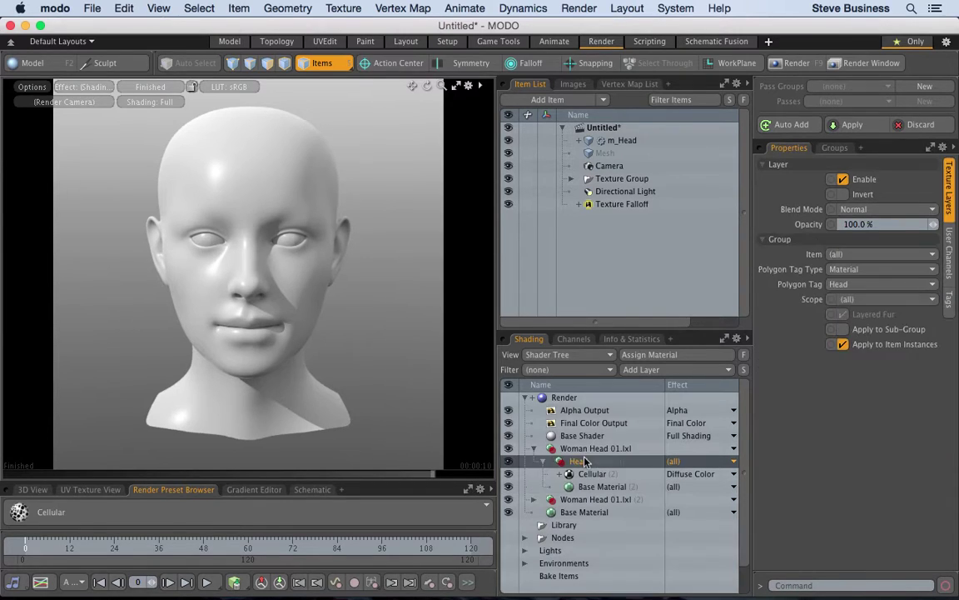
{"action": "left_click", "coordinate": [883, 271]}
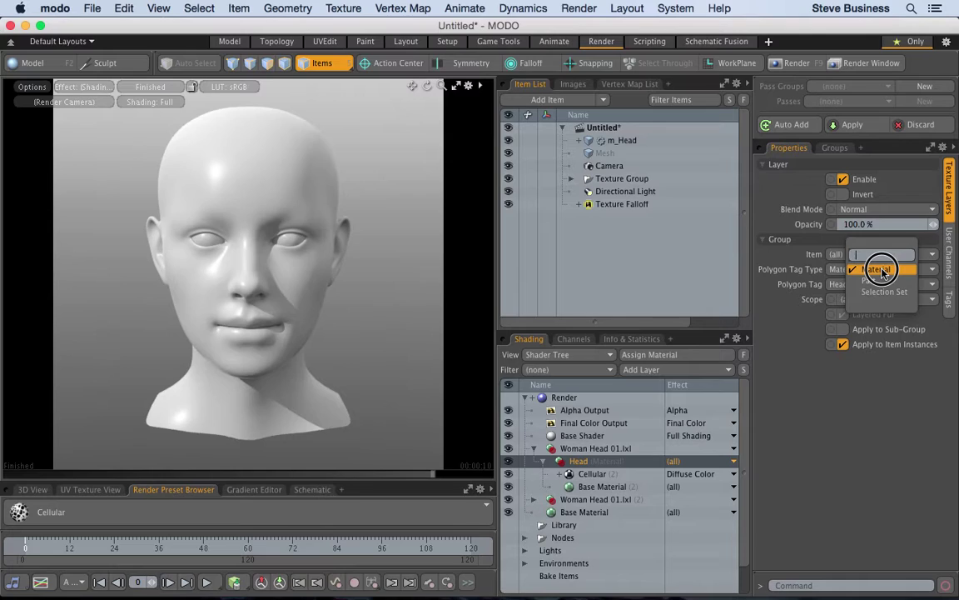
{"action": "left_click", "coordinate": [883, 271]}
{"action": "left_click", "coordinate": [892, 255]}
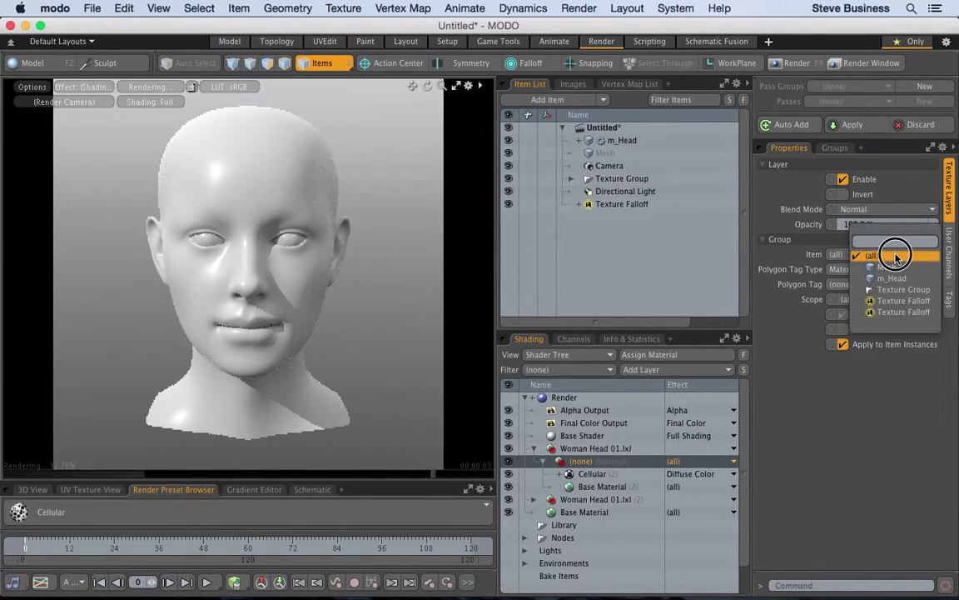
{"action": "left_click", "coordinate": [895, 256]}
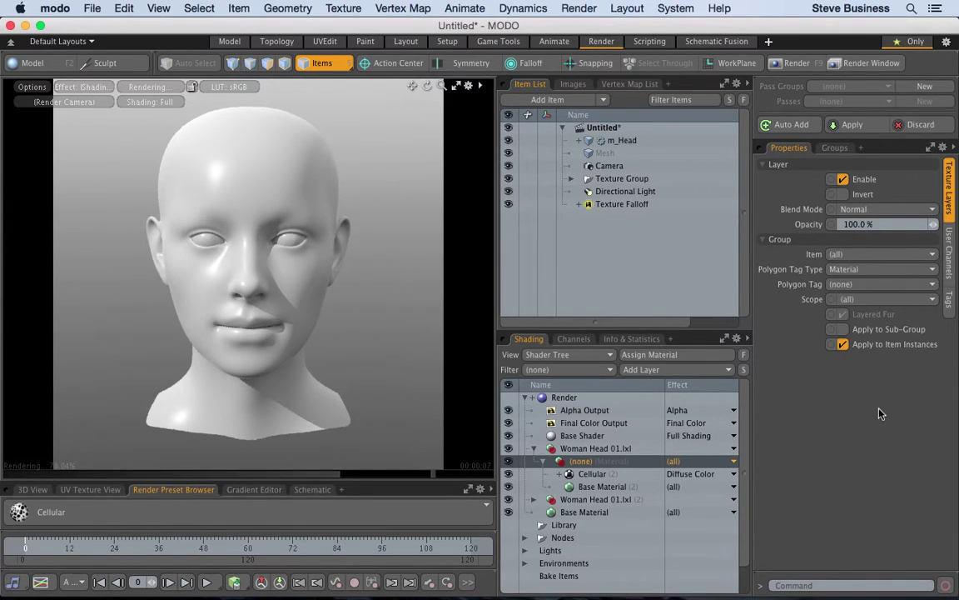
- Hide both Woman Head 01.lxl groups in the shader tree and add a new material group above them
{"action": "left_click", "coordinate": [534, 449]}
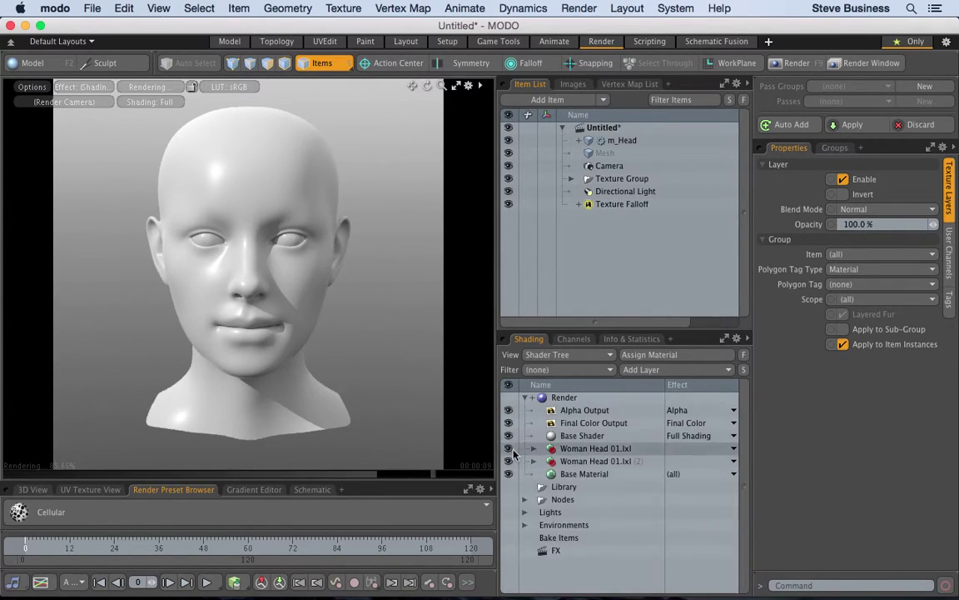
{"action": "left_click", "coordinate": [576, 436]}
{"action": "left_click", "coordinate": [652, 370]}
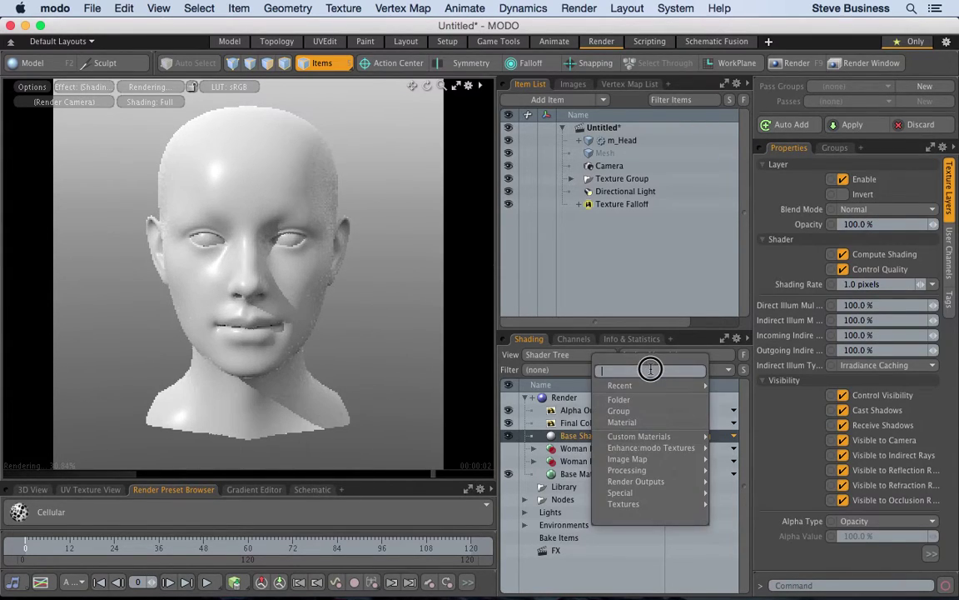
{"action": "left_click", "coordinate": [645, 422]}
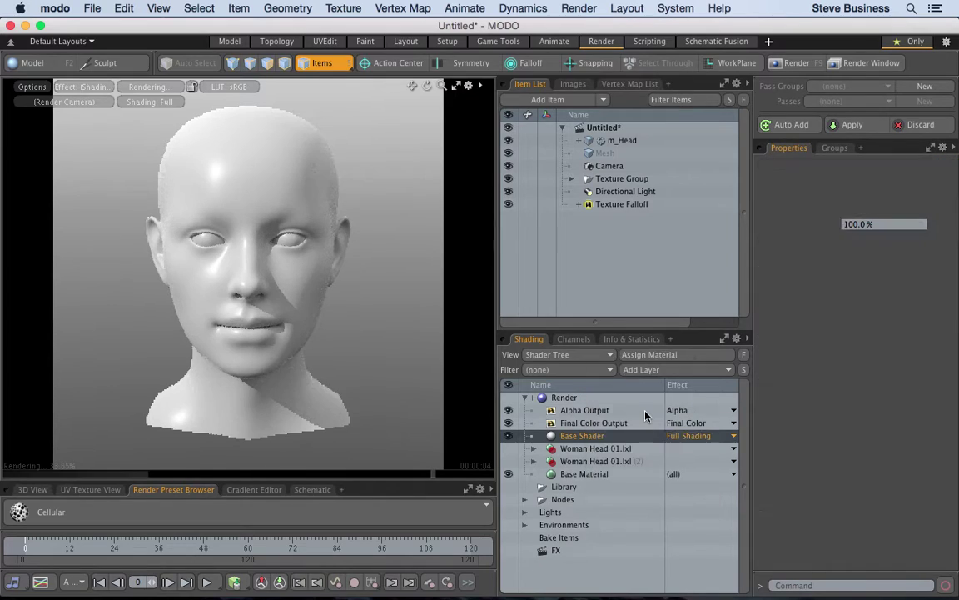
{"action": "left_click", "coordinate": [653, 369]}
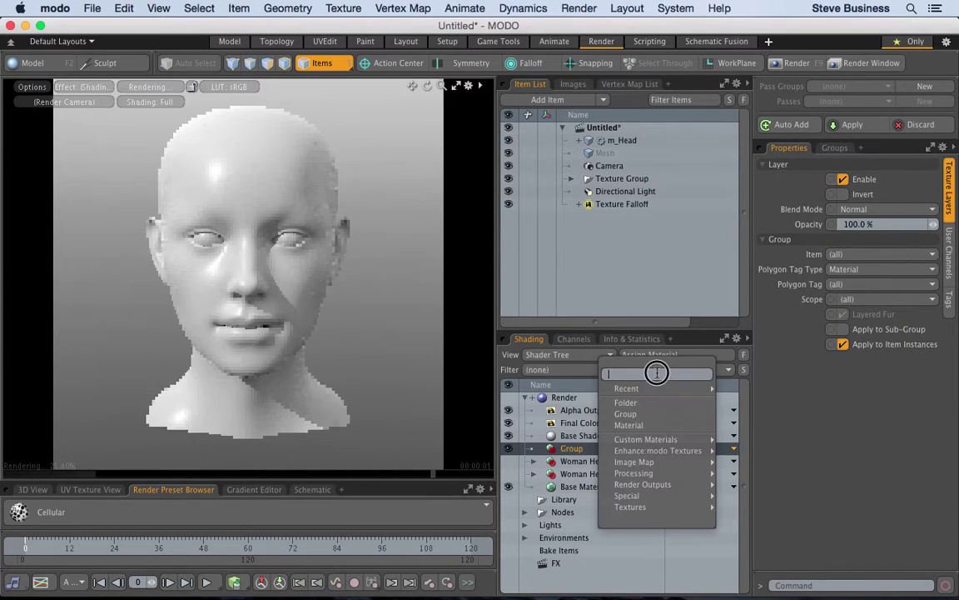
{"action": "left_click", "coordinate": [646, 423]}
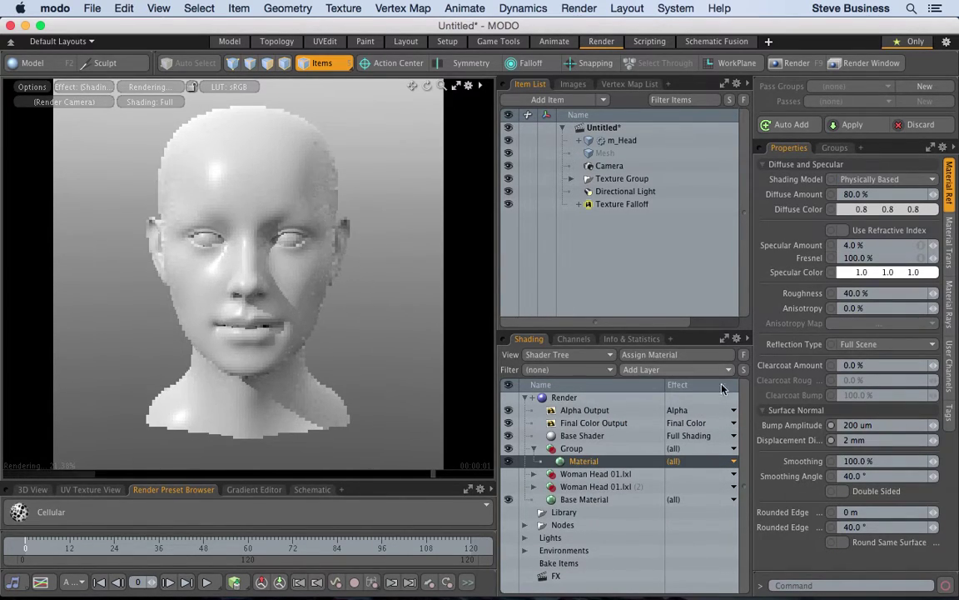
- Review the new material's reflection and transparency settings and add a Cellular texture above it in the same group
{"action": "left_click", "coordinate": [950, 237]}
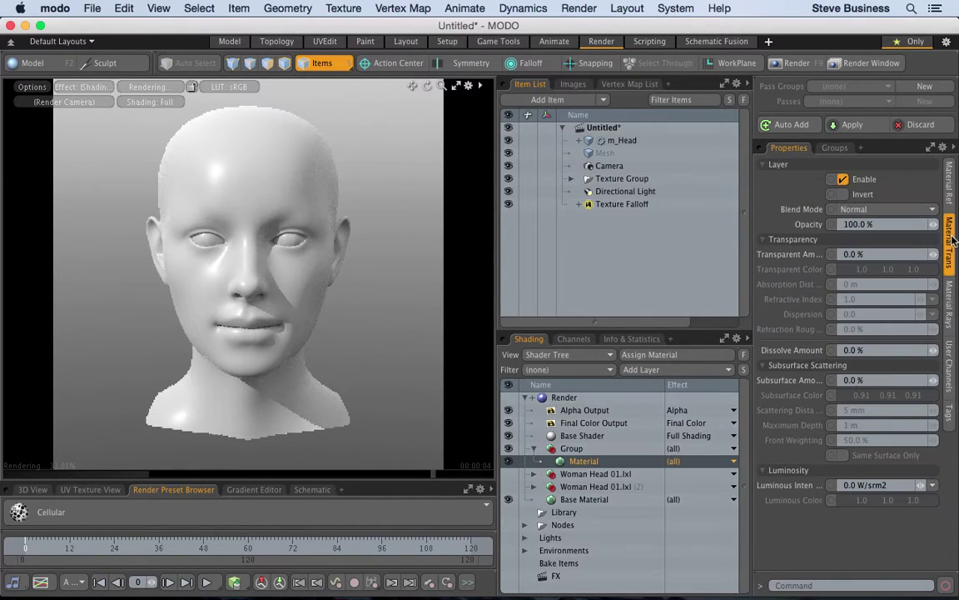
{"action": "left_click", "coordinate": [950, 187]}
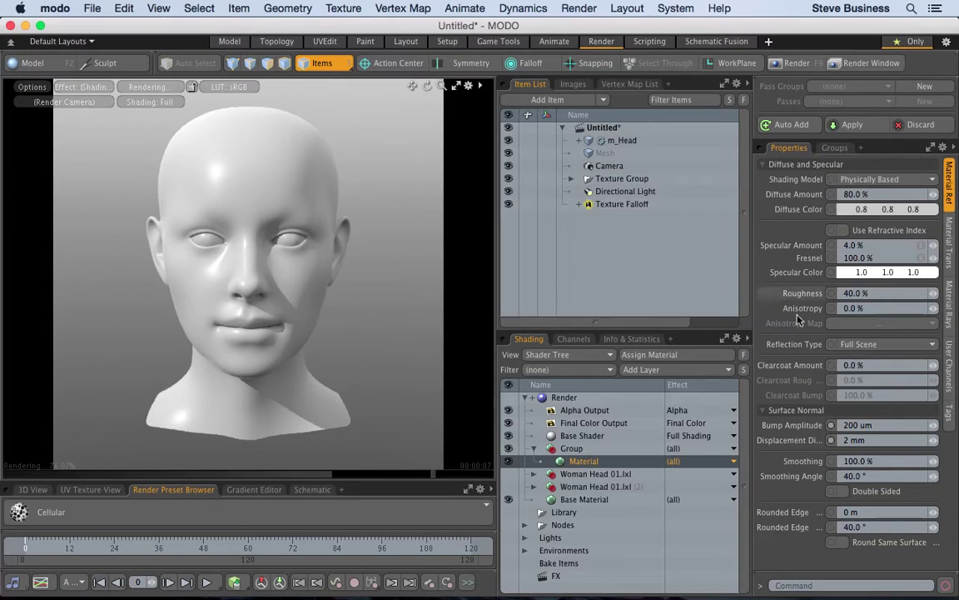
{"action": "left_click", "coordinate": [714, 370]}
{"action": "mouse_move", "coordinate": [708, 388]}
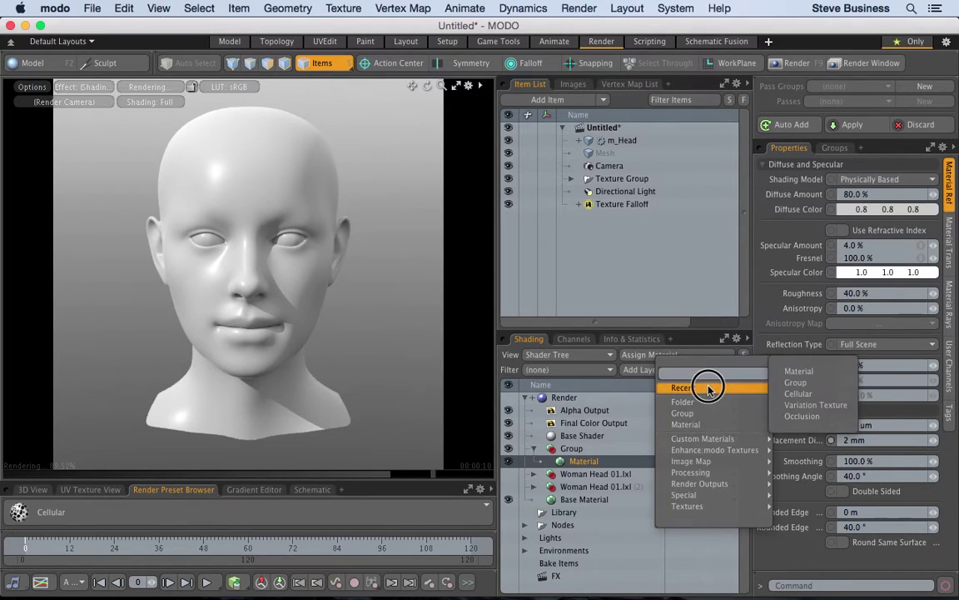
{"action": "left_click", "coordinate": [794, 394]}
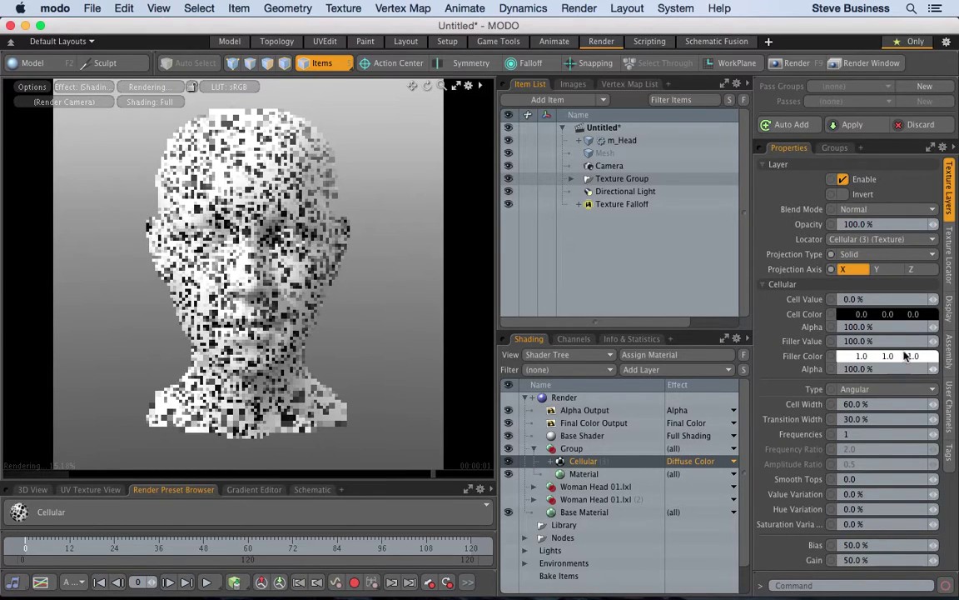
- Set the new Cellular texture's projection type to UV Map and assign the HEAD_UV map
{"action": "left_click", "coordinate": [950, 250]}
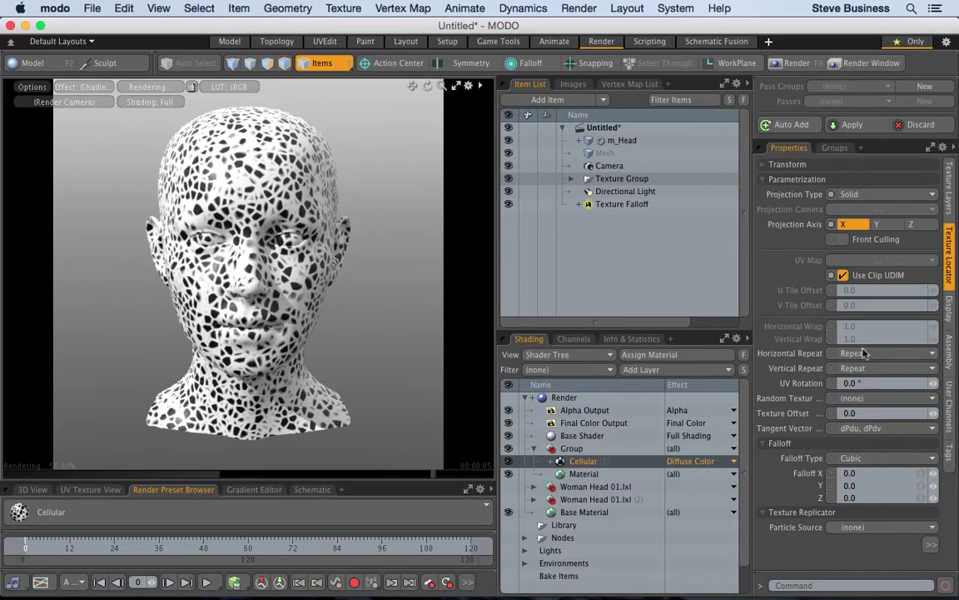
{"action": "left_click", "coordinate": [862, 198]}
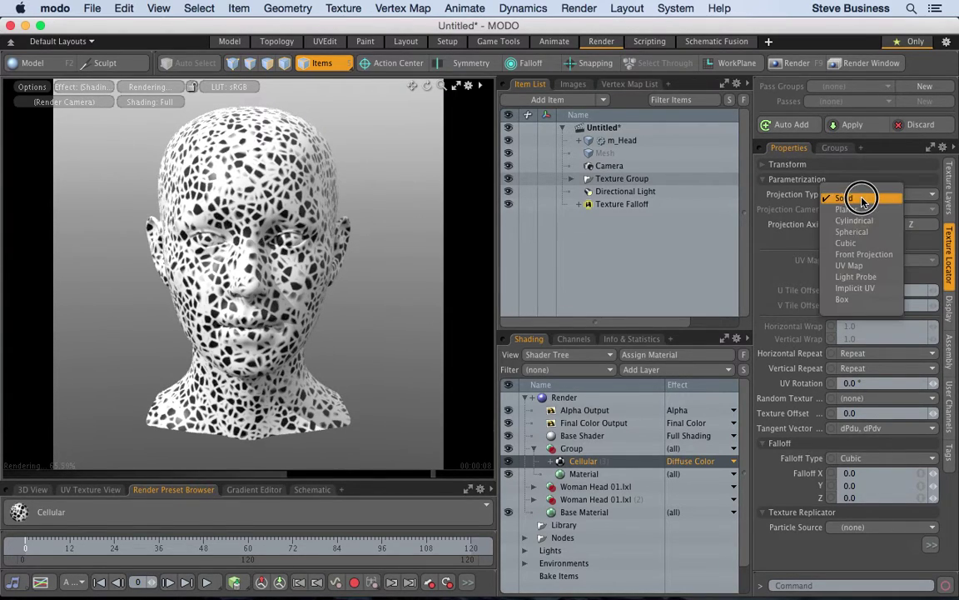
{"action": "left_click", "coordinate": [866, 263]}
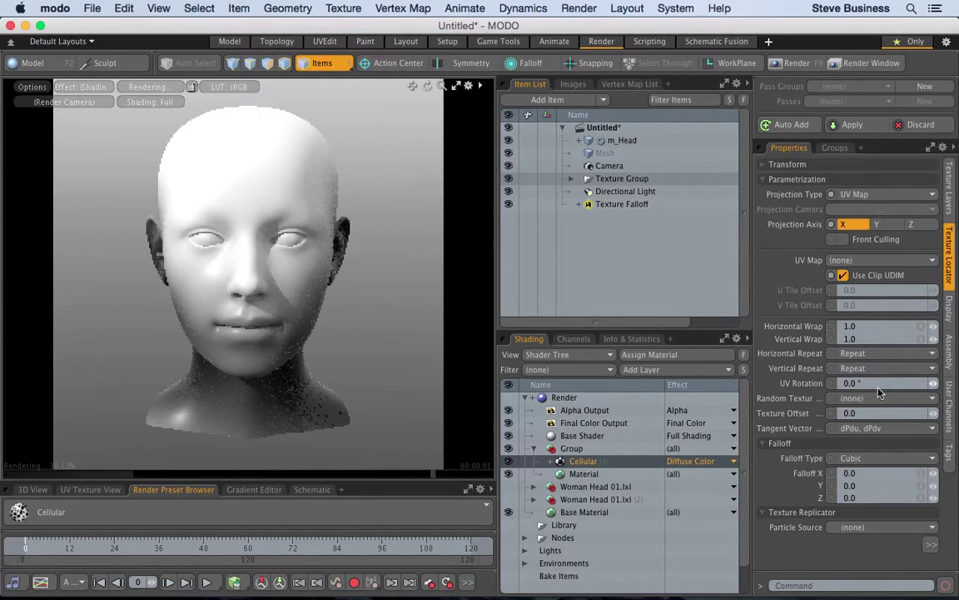
{"action": "left_click", "coordinate": [861, 260]}
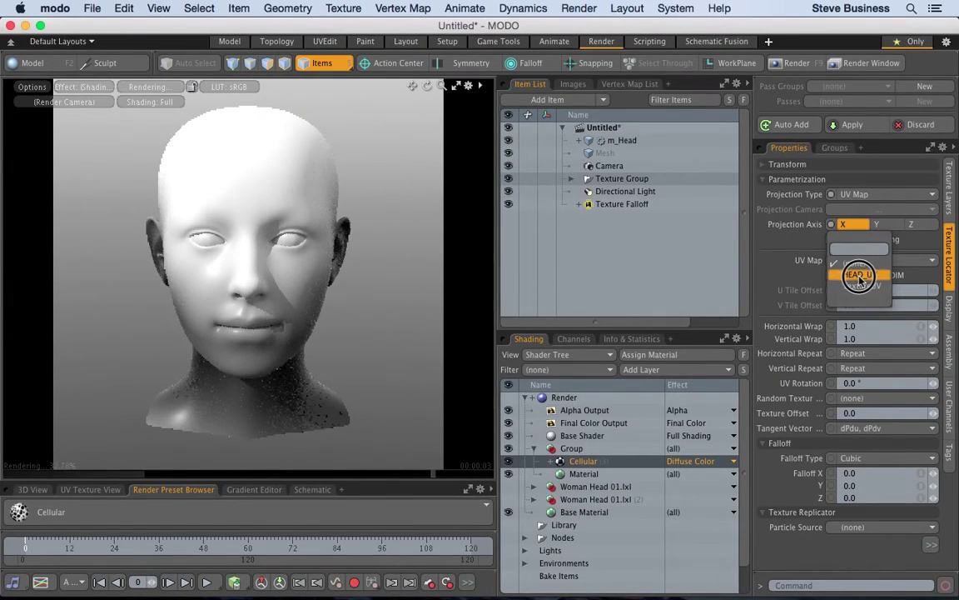
{"action": "left_click", "coordinate": [860, 276]}
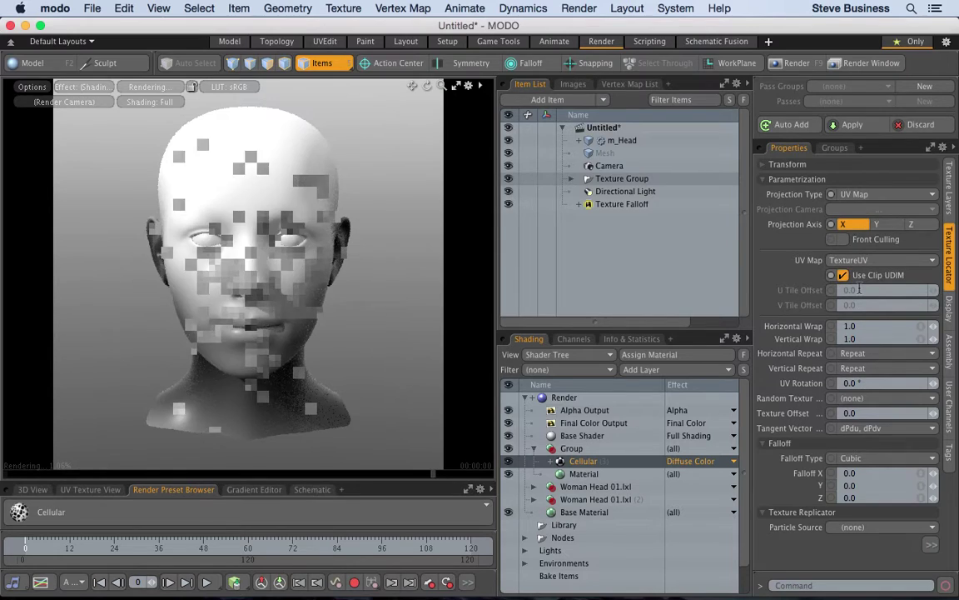
{"action": "left_click", "coordinate": [866, 259]}
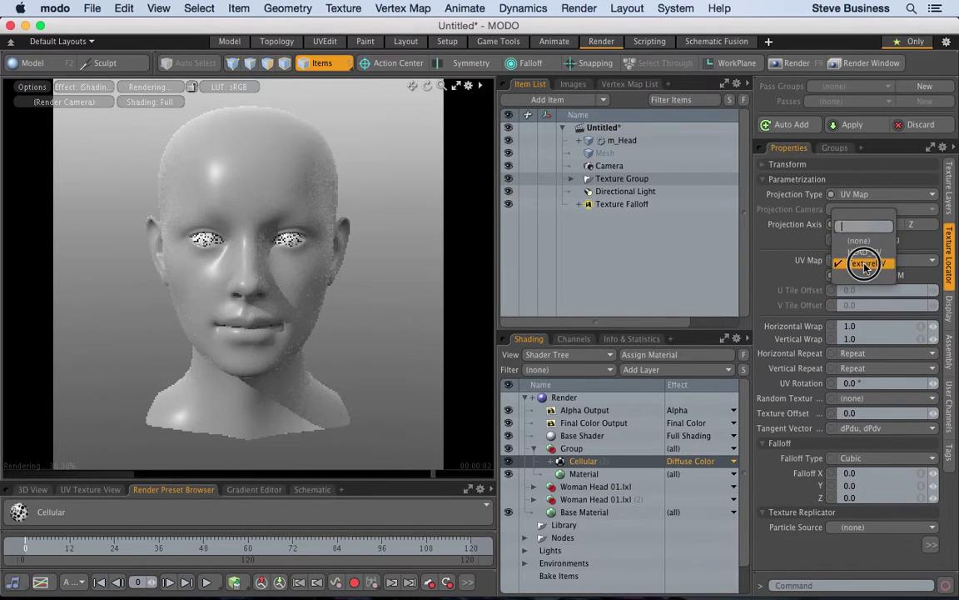
{"action": "scroll", "coordinate": [866, 260], "scroll_direction": "up", "scroll_amount": 1}
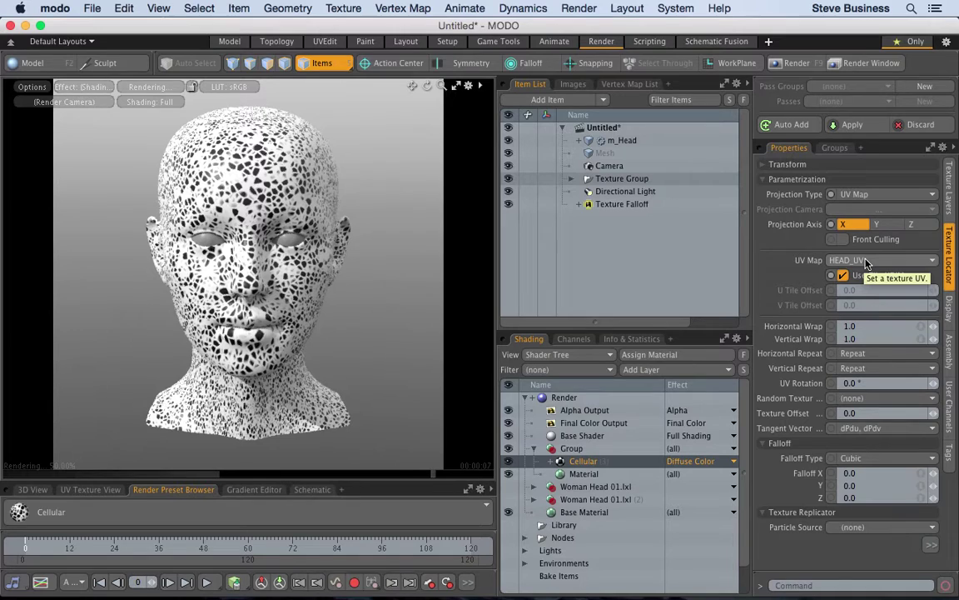
- Create an instance of the Cellular texture and set its horizontal and vertical wrap to 3.0
{"action": "left_click_drag", "start_coordinate": [427, 87], "coordinate": [413, 86]}
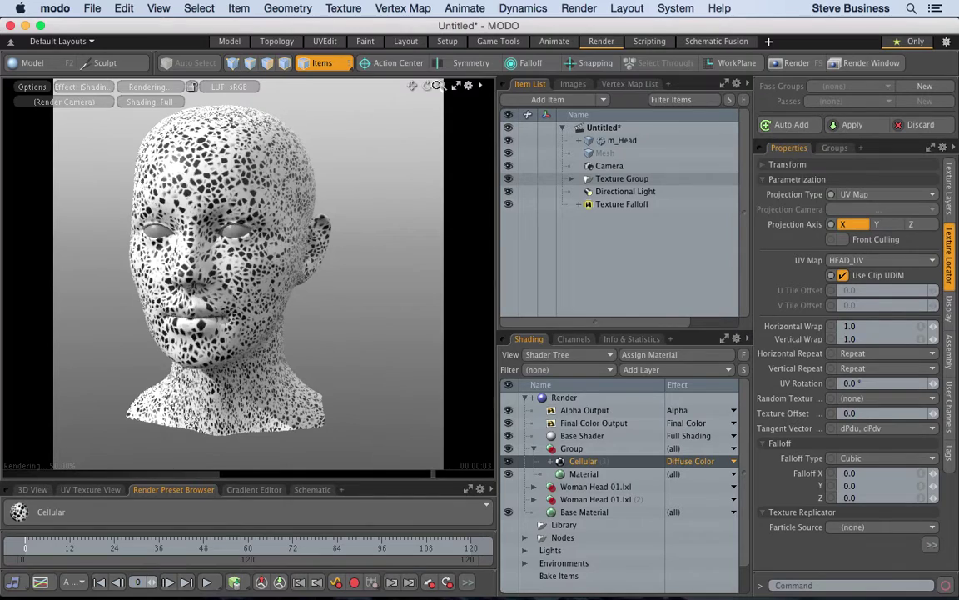
{"action": "left_click_drag", "start_coordinate": [441, 87], "coordinate": [441, 87]}
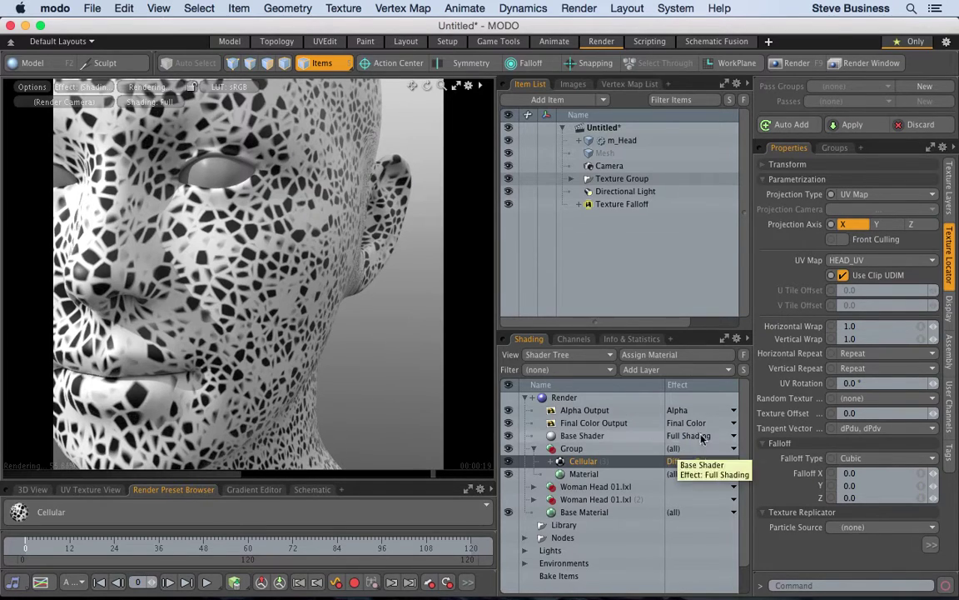
{"action": "right_click", "coordinate": [604, 467]}
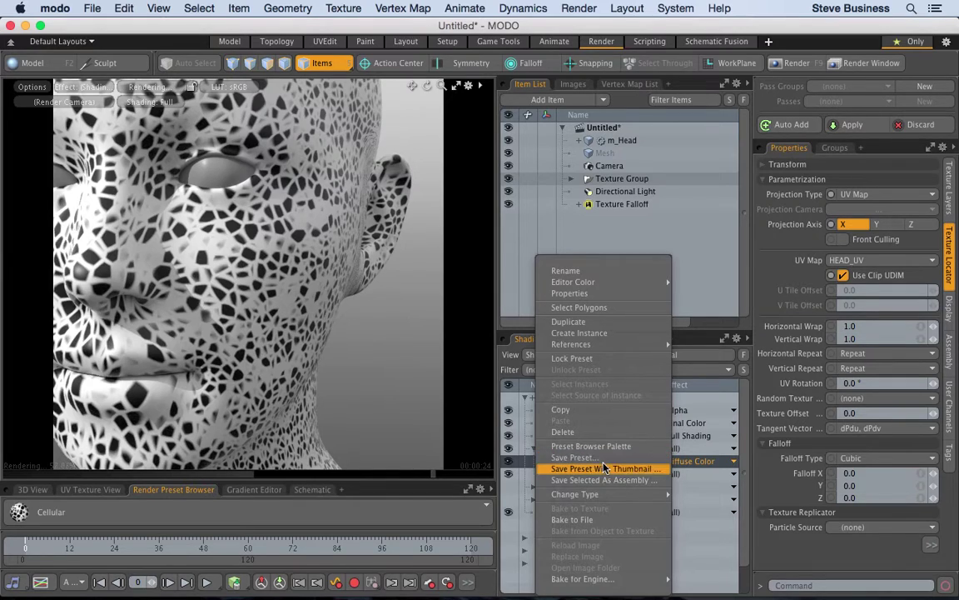
{"action": "left_click", "coordinate": [631, 336]}
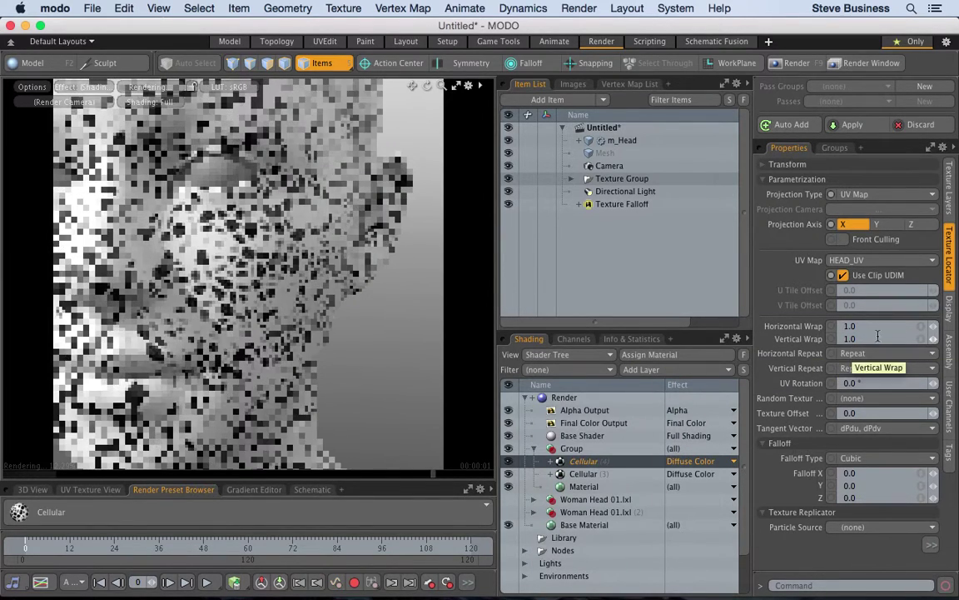
{"action": "left_click_drag", "start_coordinate": [919, 333], "coordinate": [912, 333]}
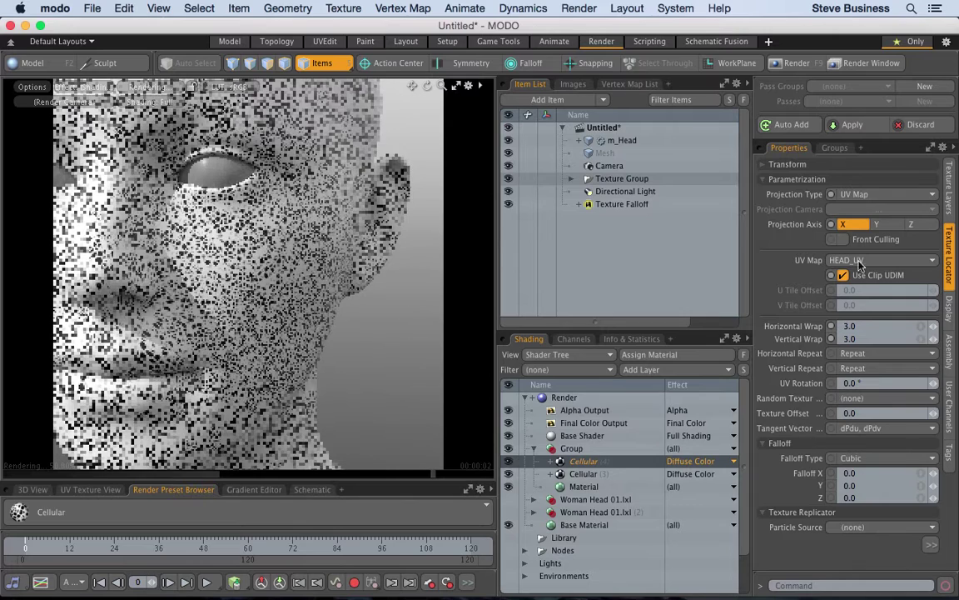
- Try the Add blend mode on the instanced Cellular texture and set it to Multiply
{"action": "left_click", "coordinate": [947, 190]}
{"action": "left_click", "coordinate": [843, 210]}
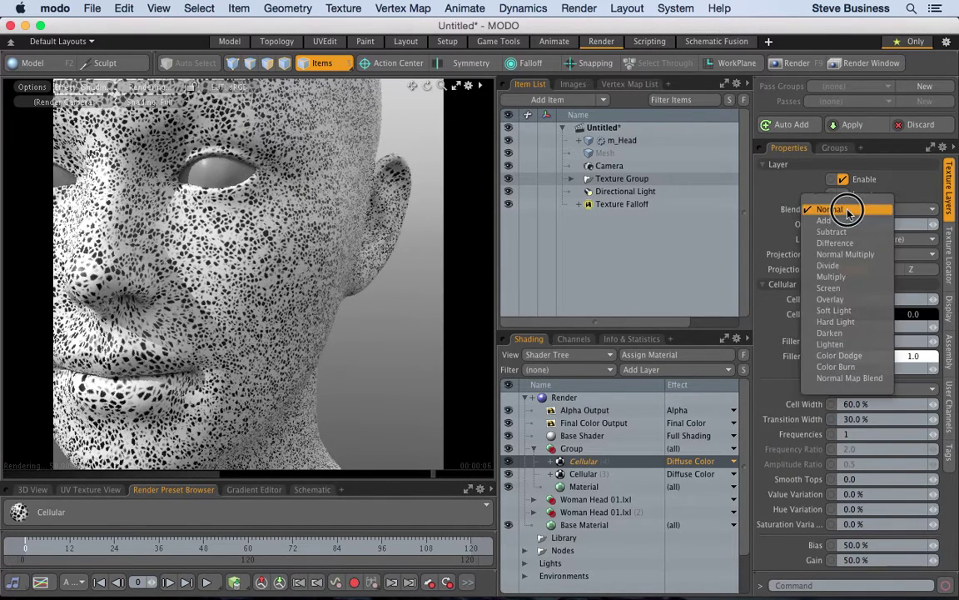
{"action": "left_click", "coordinate": [847, 220]}
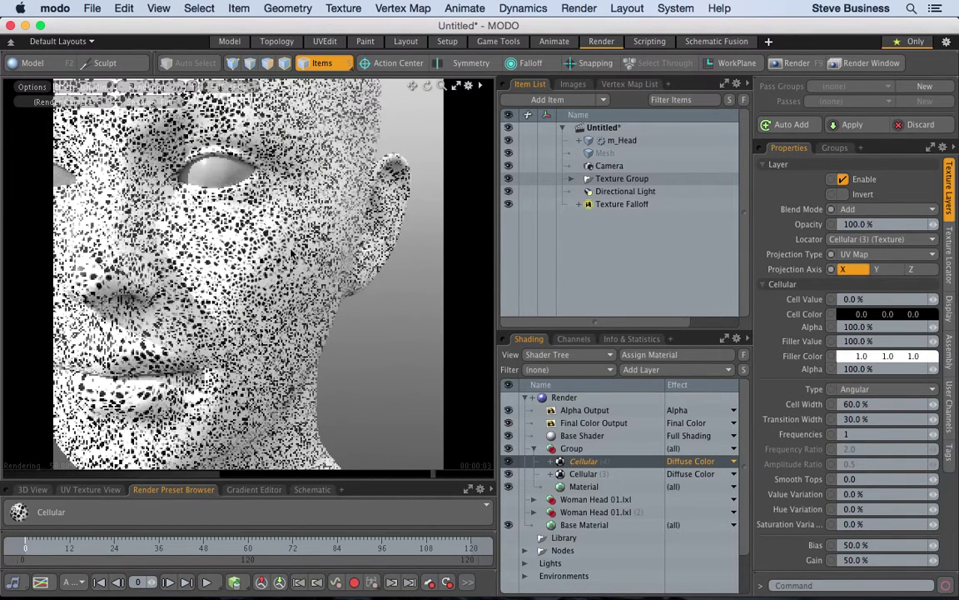
{"action": "left_click", "coordinate": [850, 209]}
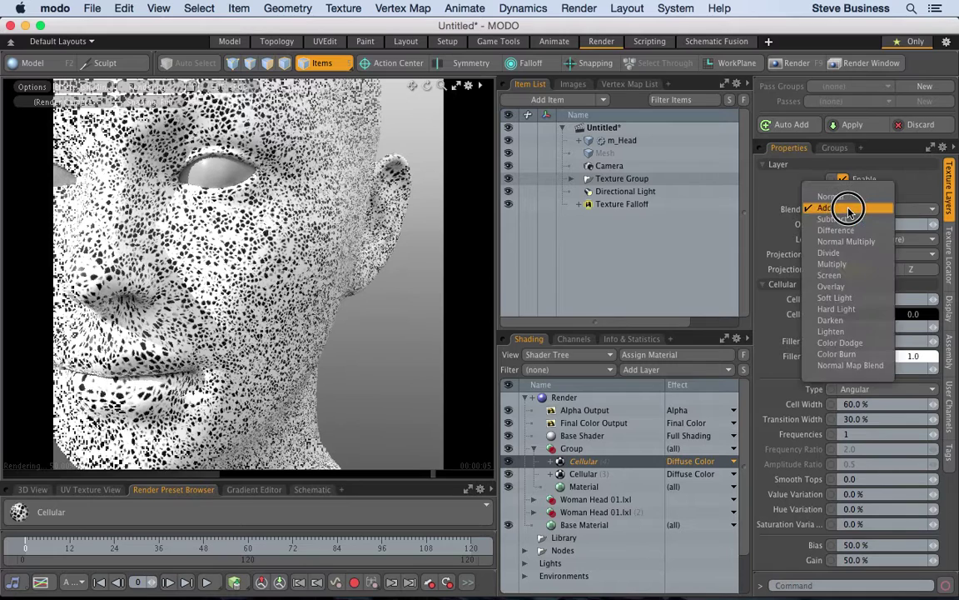
{"action": "left_click", "coordinate": [854, 263]}
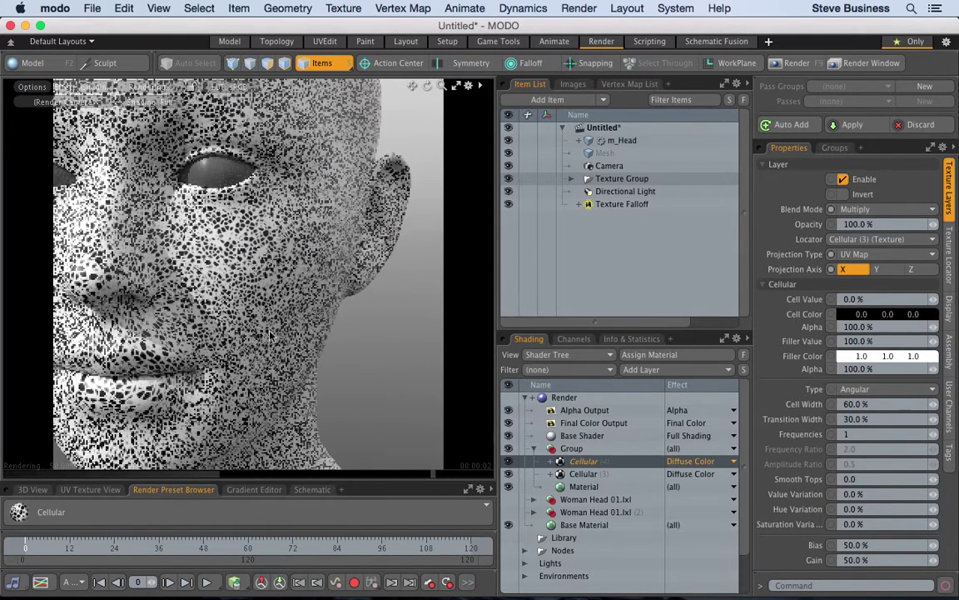
- Select the original Cellular texture and hide its instance in the shader tree
{"action": "left_click", "coordinate": [583, 474]}
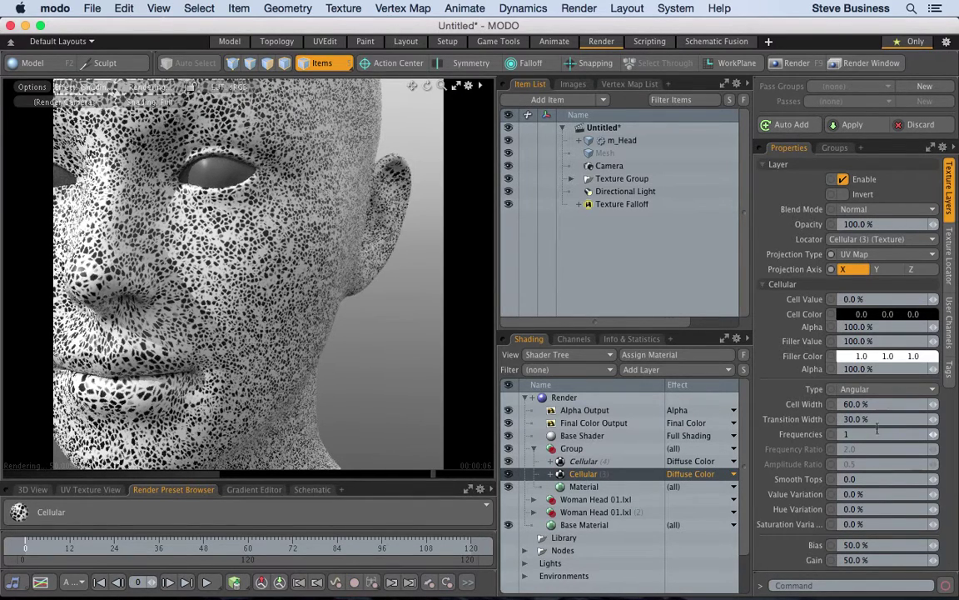
{"action": "left_click", "coordinate": [508, 462]}
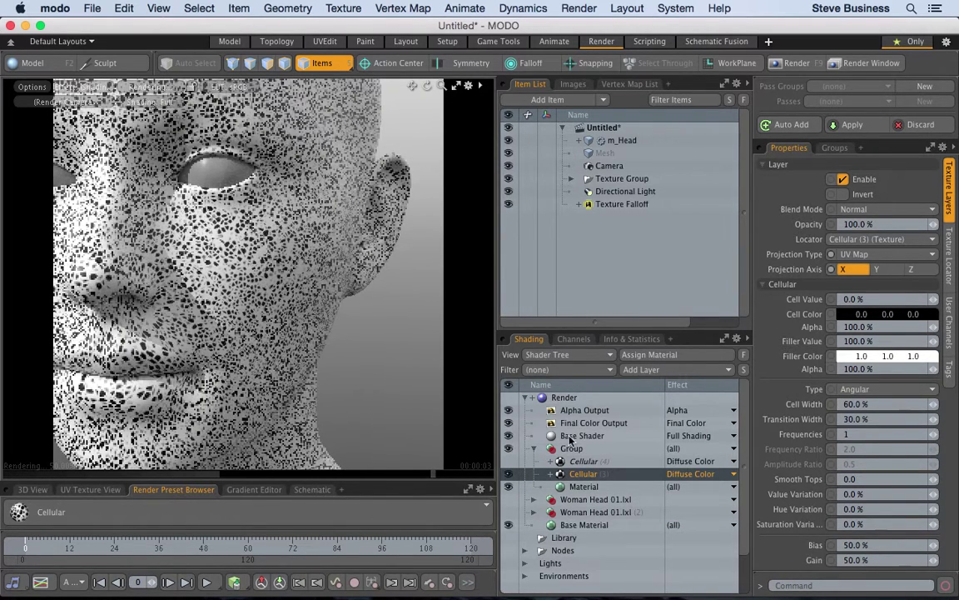
- Show the instanced Cellular texture again and delete it from the shader tree
{"action": "left_click", "coordinate": [510, 461]}
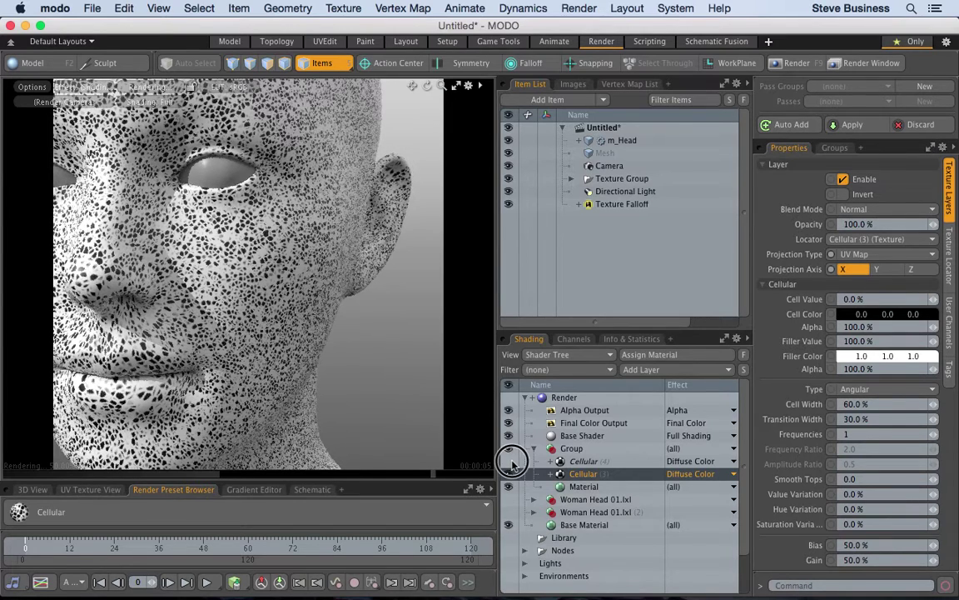
{"action": "left_click", "coordinate": [582, 462]}
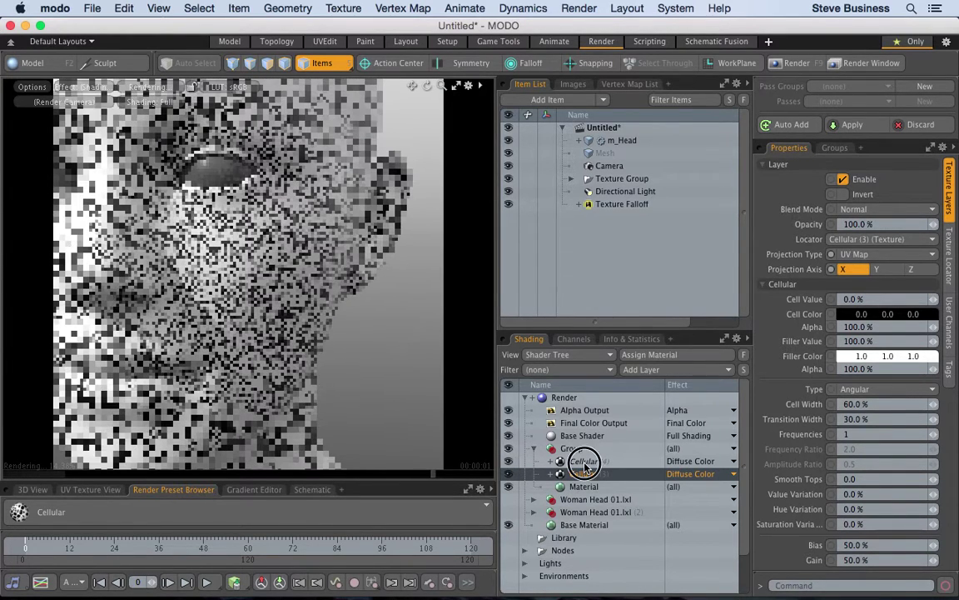
{"action": "right_click", "coordinate": [584, 463]}
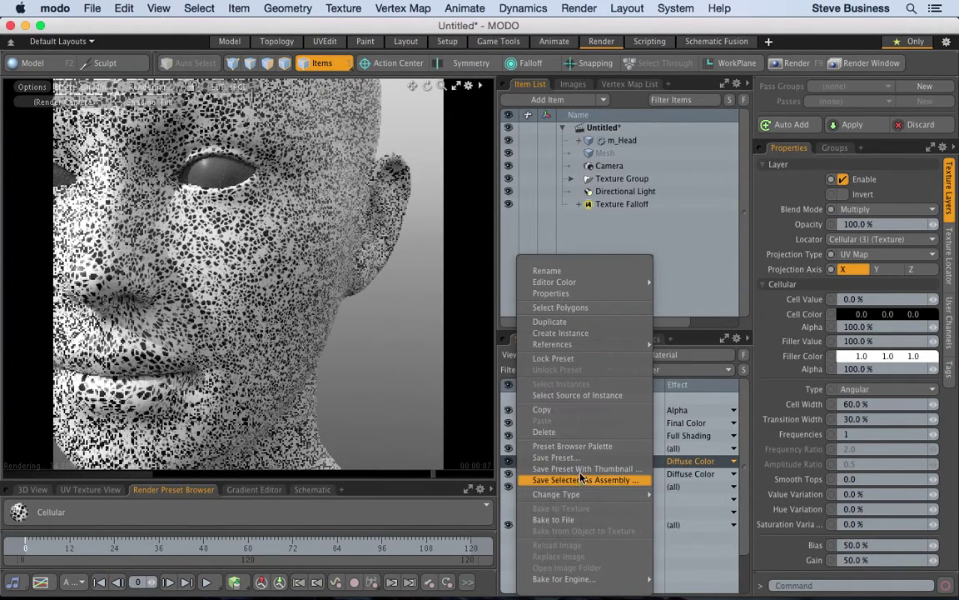
{"action": "left_click", "coordinate": [578, 433]}
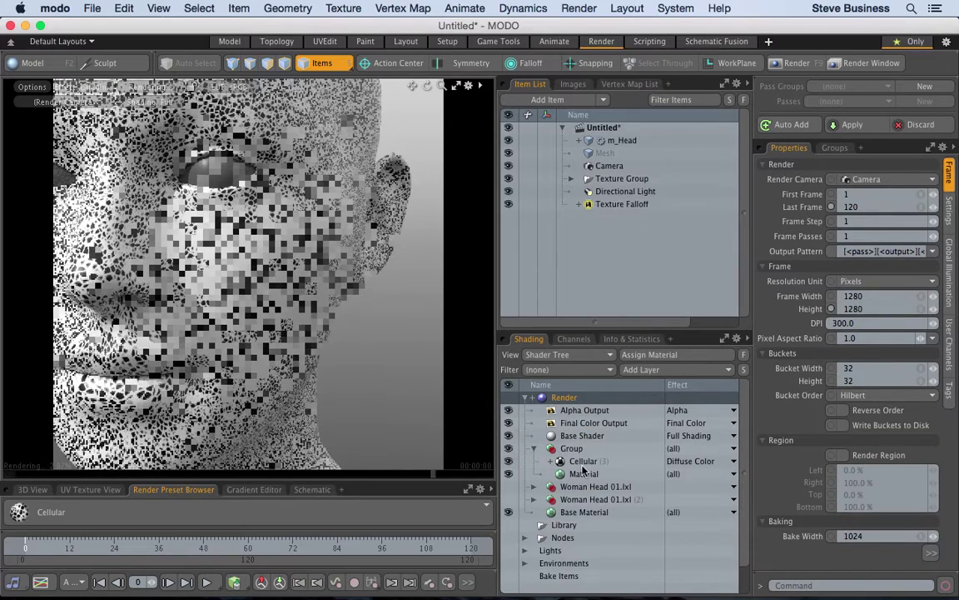
- Duplicate the remaining Cellular texture in the material group
{"action": "left_click", "coordinate": [584, 464]}
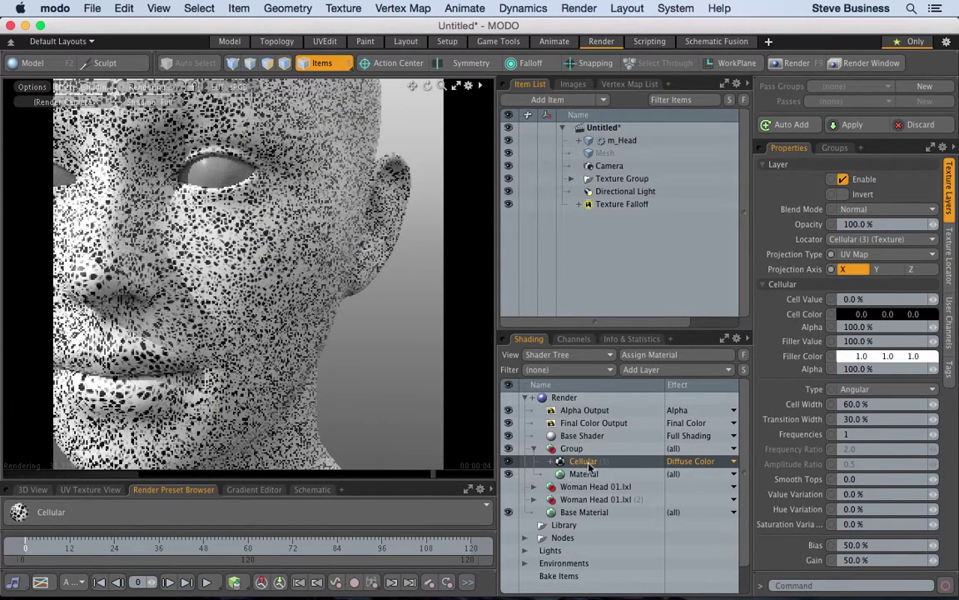
{"action": "right_click", "coordinate": [589, 467]}
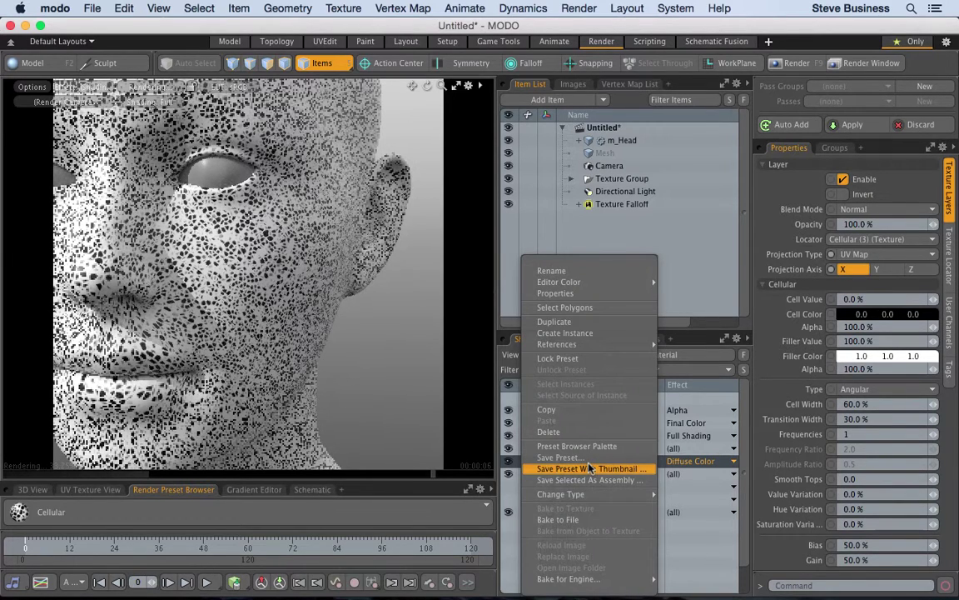
{"action": "left_click", "coordinate": [554, 321]}
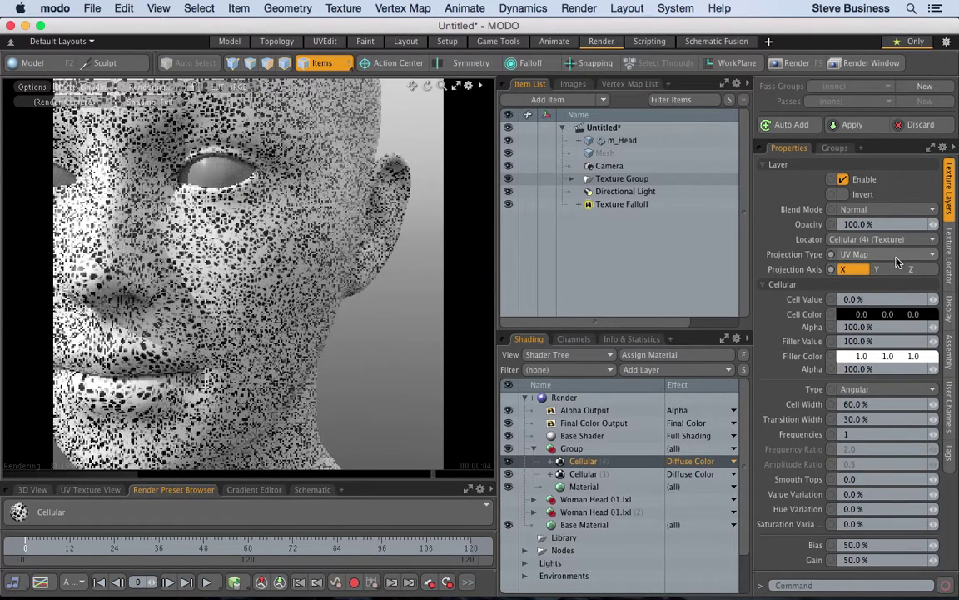
- Set the duplicated Cellular texture's horizontal and vertical wrap to 1.0
{"action": "left_click", "coordinate": [949, 265]}
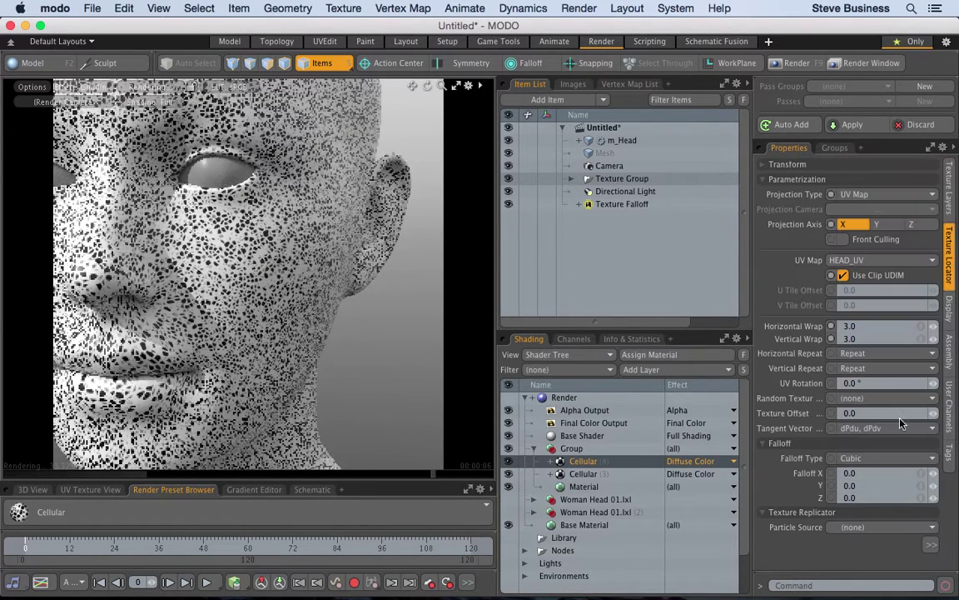
{"action": "left_click", "coordinate": [920, 328]}
{"action": "type", "text": "1"}
{"action": "key", "text": "Return"}
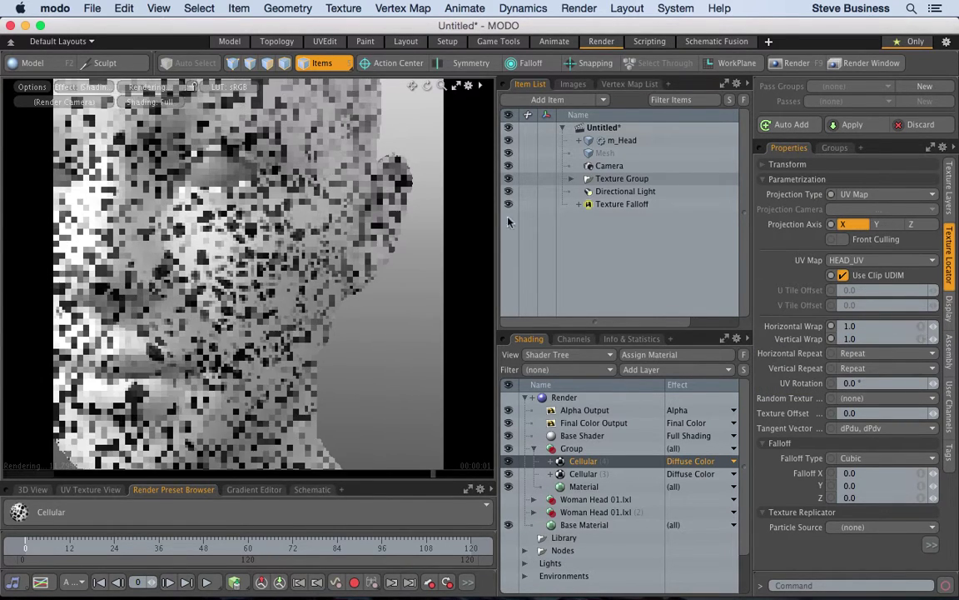
- Set the duplicated Cellular texture's blend mode to Multiply
{"action": "left_click", "coordinate": [954, 193]}
{"action": "left_click", "coordinate": [854, 212]}
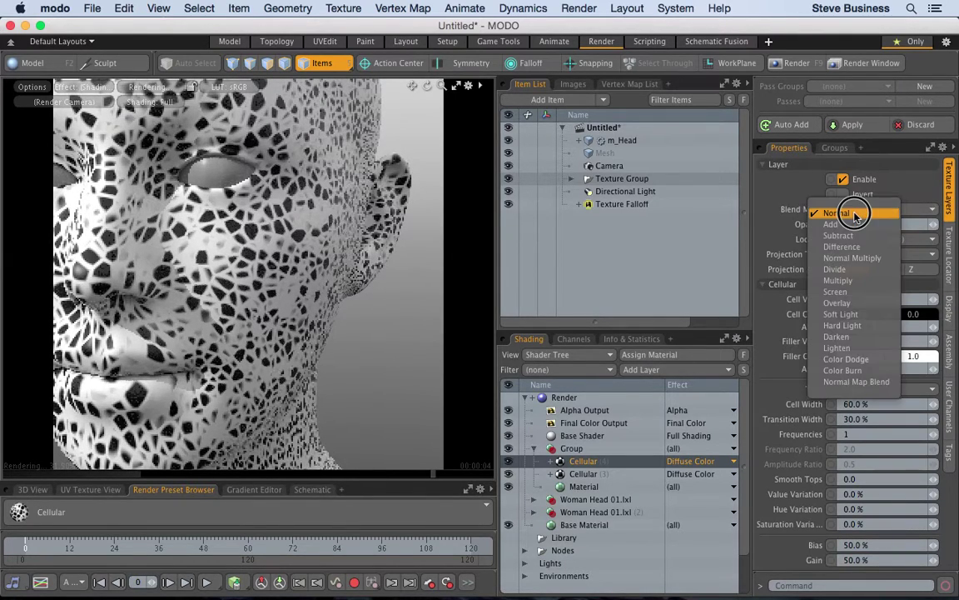
{"action": "left_click", "coordinate": [850, 281]}
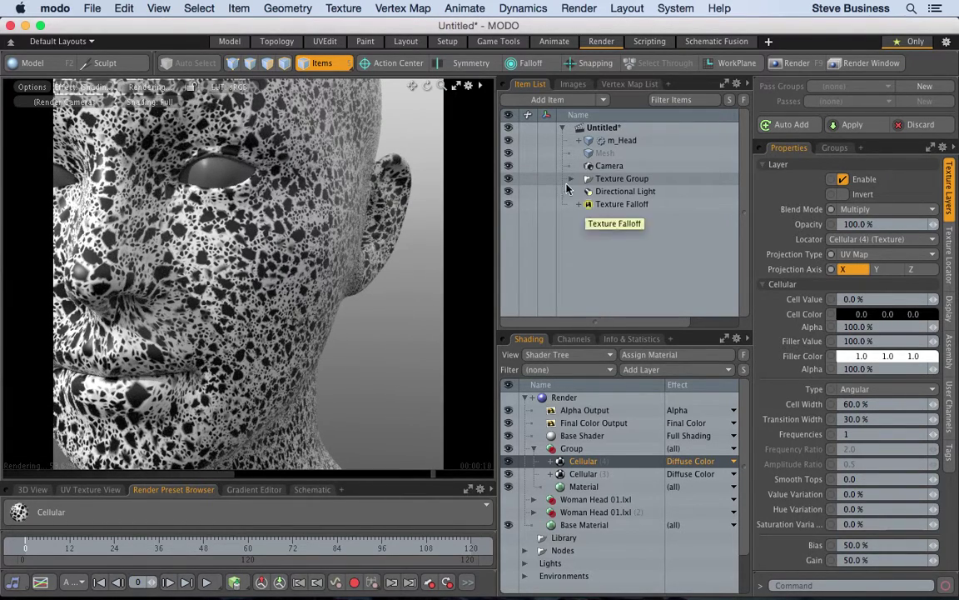
- Set the duplicated Cellular texture's horizontal and vertical wrap to 0.5
{"action": "left_click_drag", "start_coordinate": [412, 87], "coordinate": [371, 90]}
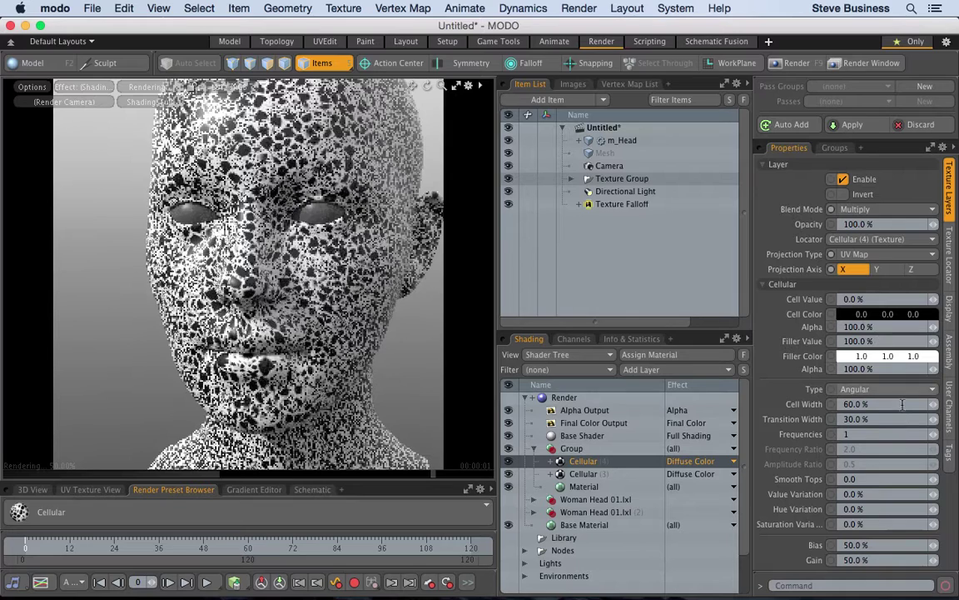
{"action": "left_click", "coordinate": [949, 285]}
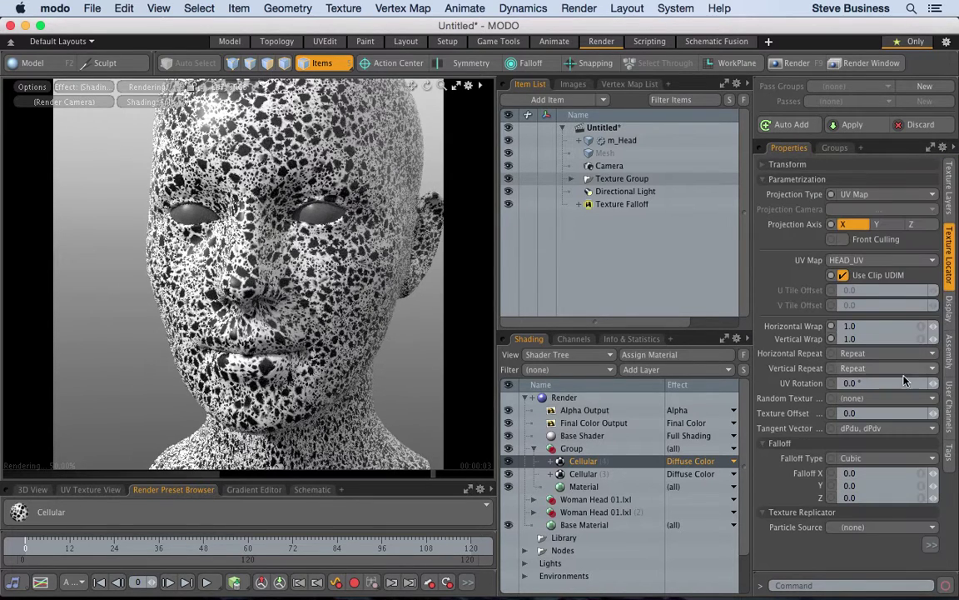
{"action": "left_click", "coordinate": [919, 330]}
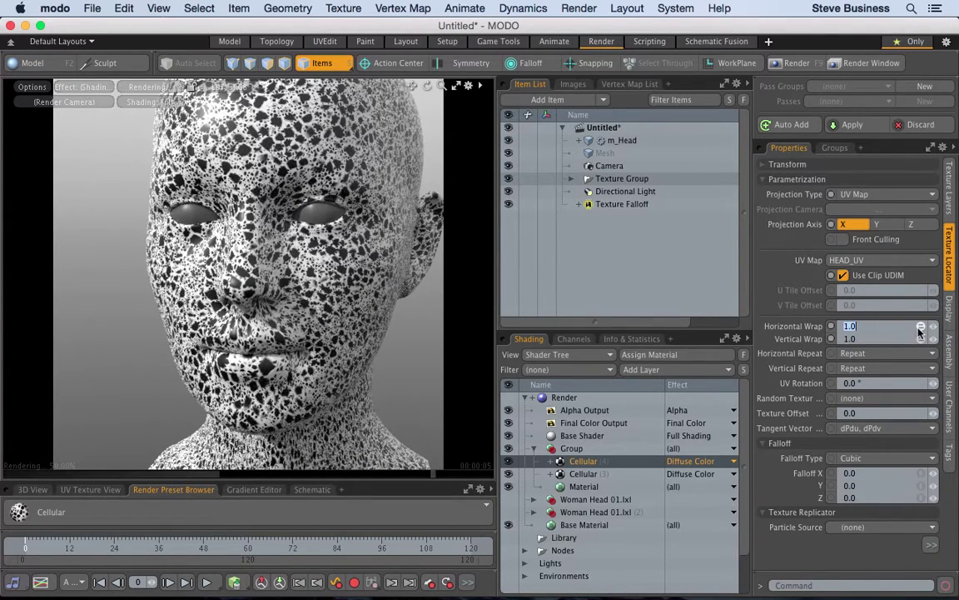
{"action": "type", "text": "0.5"}
{"action": "key", "text": "Return"}
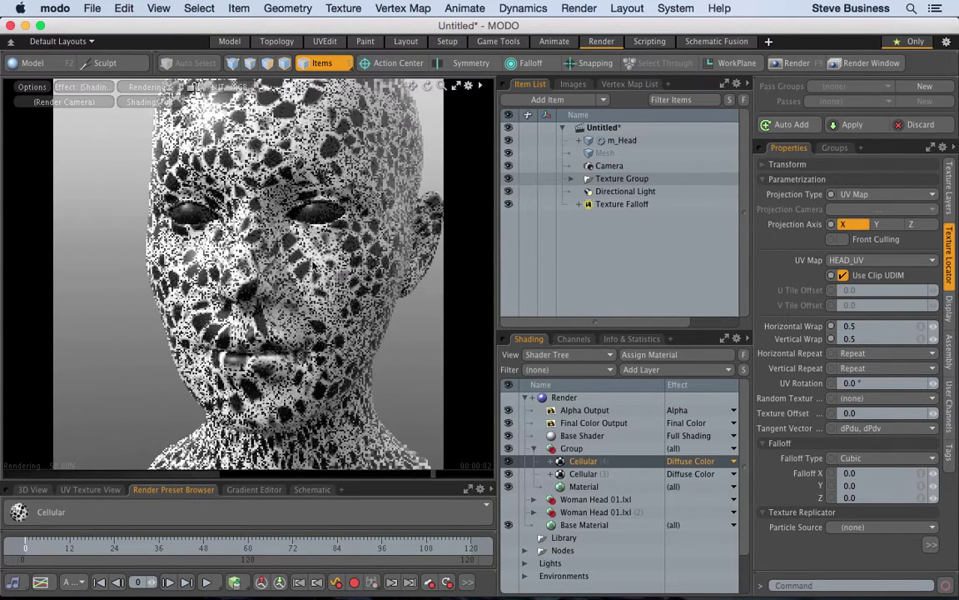
- Set the duplicated Cellular texture's gain to 80%
{"action": "left_click", "coordinate": [950, 193]}
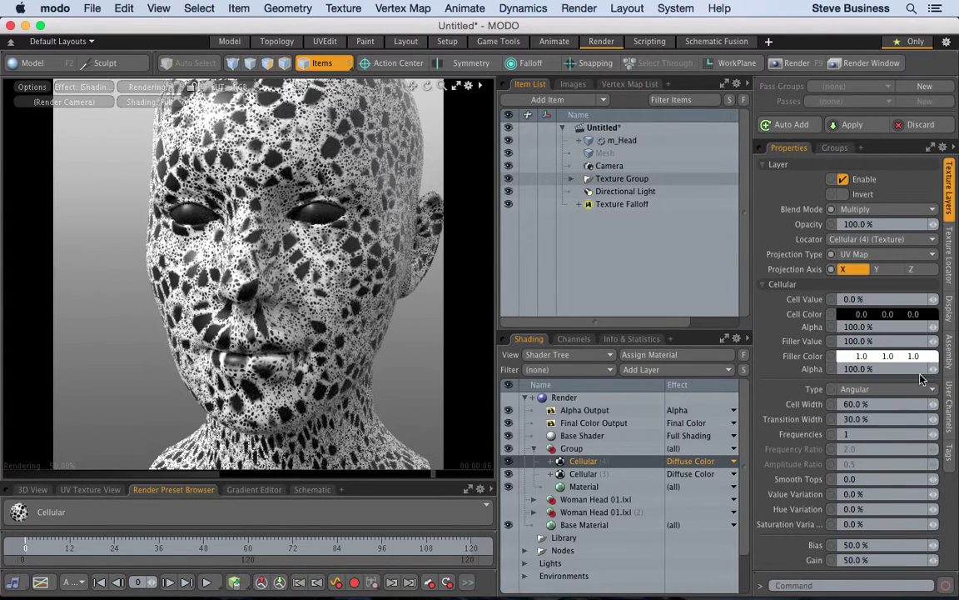
{"action": "left_click", "coordinate": [873, 560]}
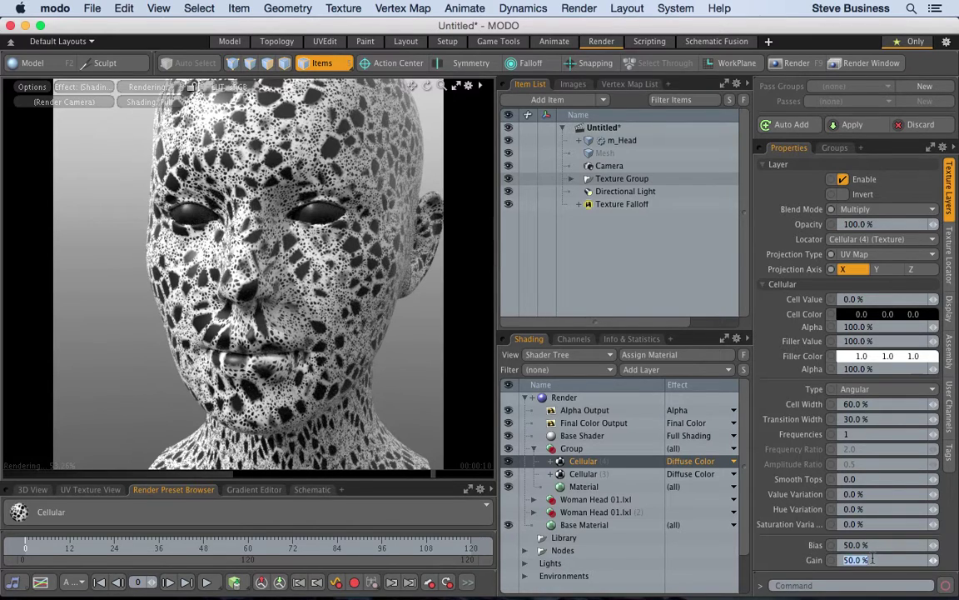
{"action": "type", "text": "80"}
{"action": "key", "text": "Return"}
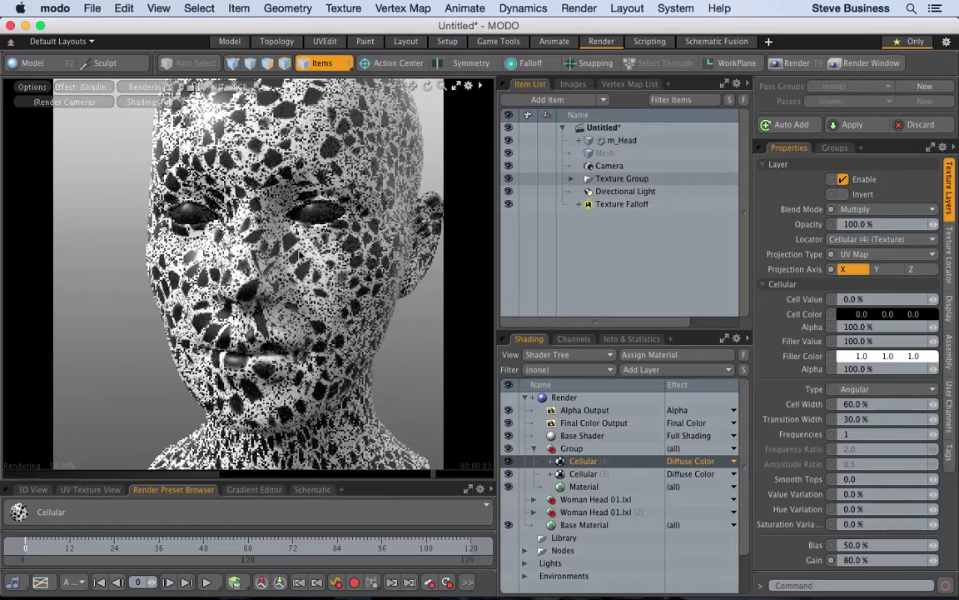
- Set the original Cellular texture's gain to 80% as well
{"action": "left_click", "coordinate": [580, 474]}
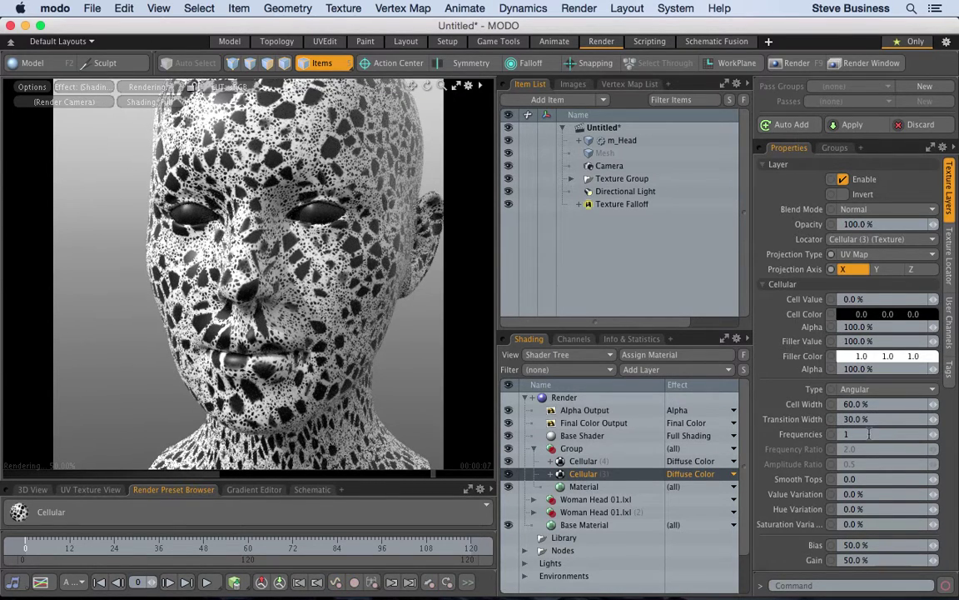
{"action": "left_click", "coordinate": [874, 559]}
{"action": "type", "text": "80"}
{"action": "key", "text": "Return"}
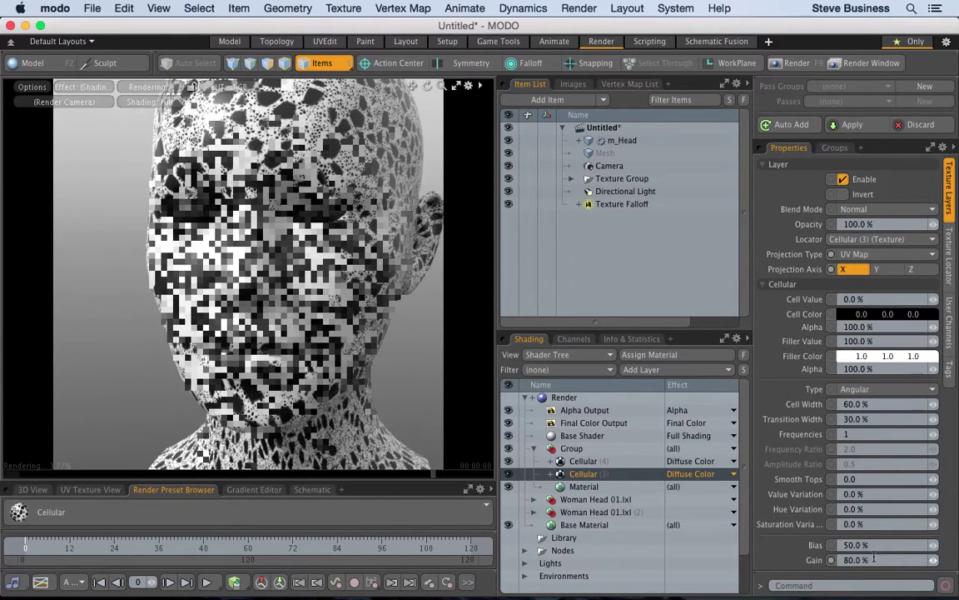
- Set the original Cellular texture's horizontal and vertical wrap to 1.0
{"action": "left_click", "coordinate": [949, 265]}
{"action": "left_click", "coordinate": [921, 329]}
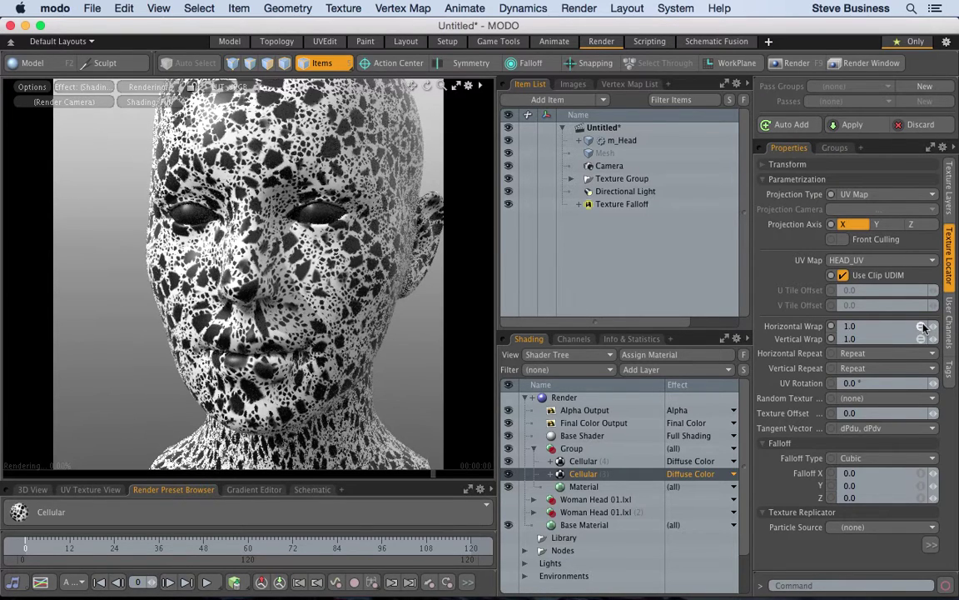
{"action": "left_click", "coordinate": [920, 329]}
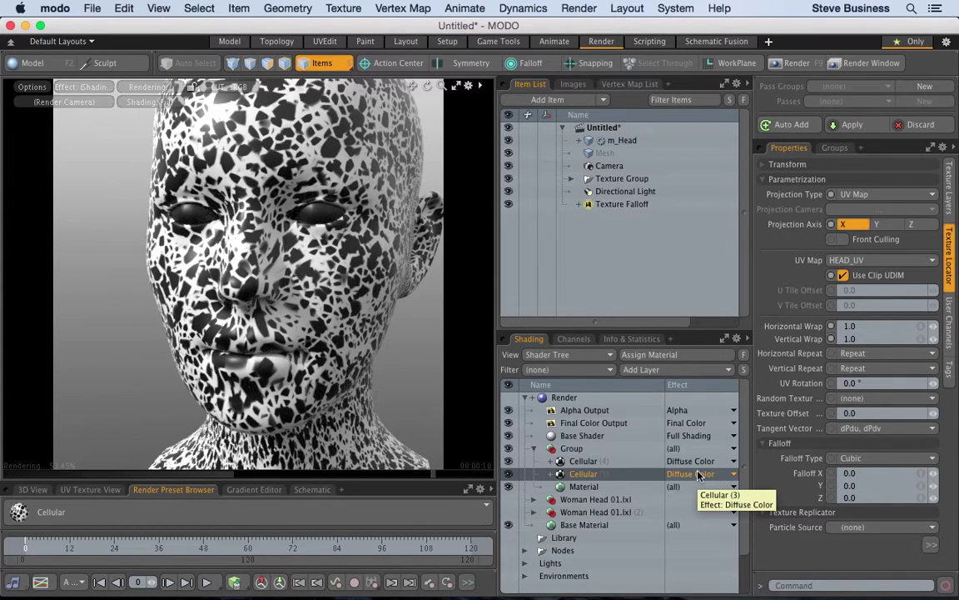
- Save the scene under its default name and save it again as Face on the Desktop
{"action": "key", "text": "super+s"}
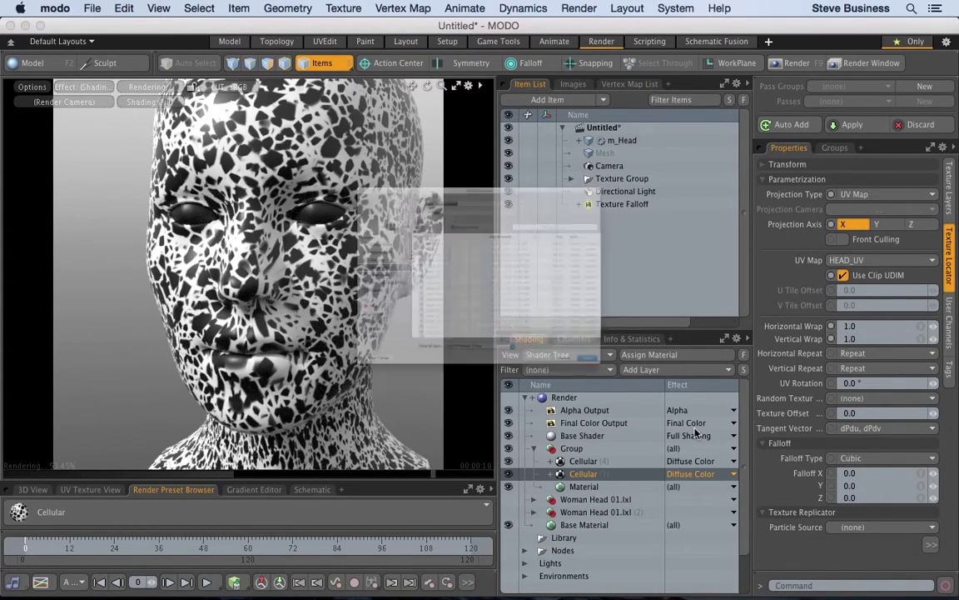
{"action": "key", "text": "Return"}
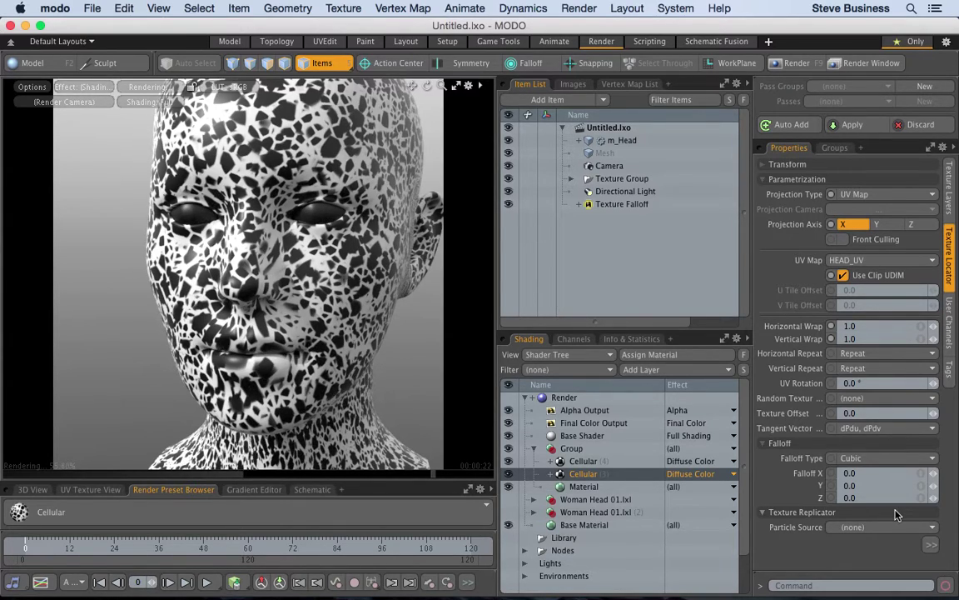
{"action": "key", "text": "super+s"}
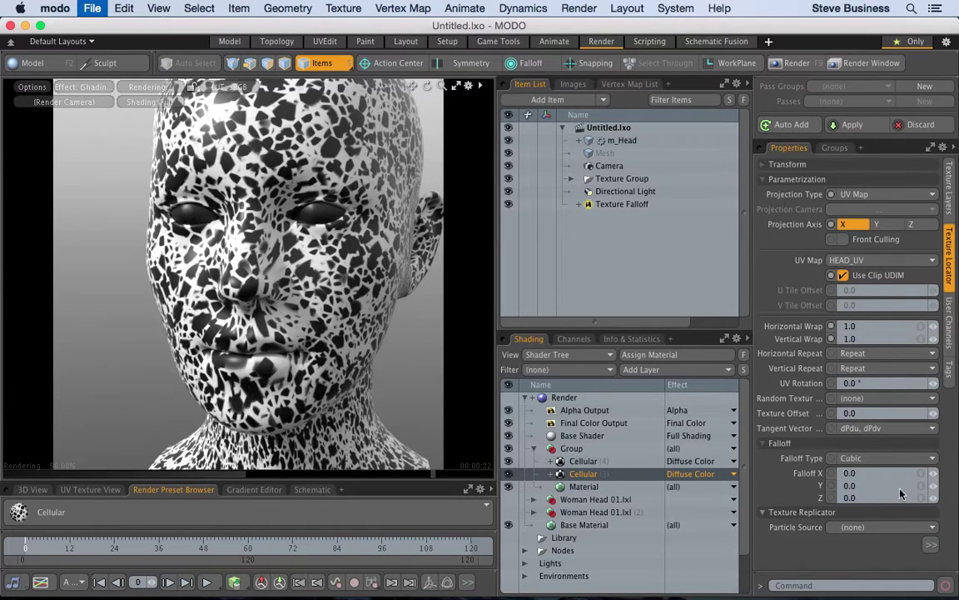
{"action": "type", "text": "Fce"}
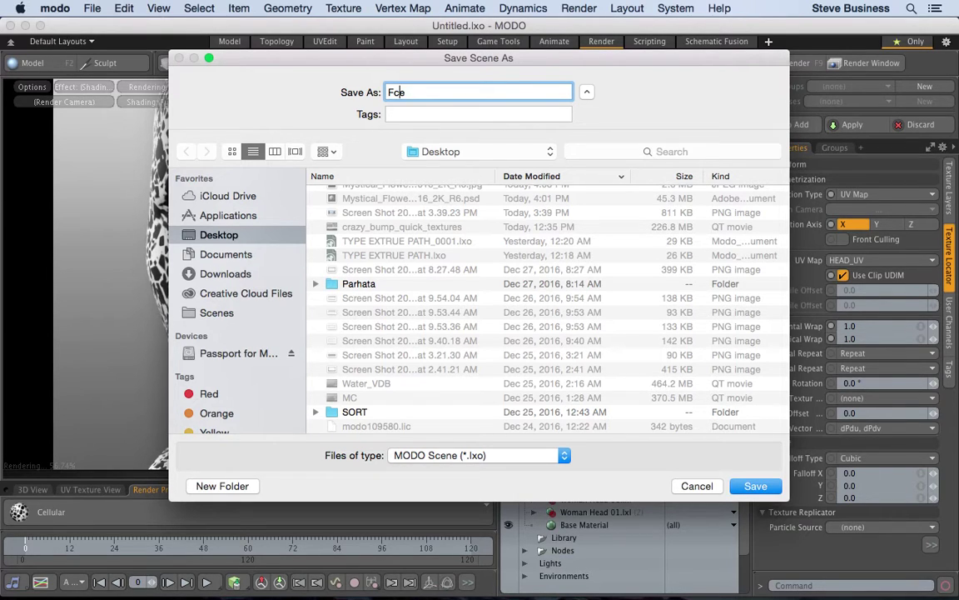
{"action": "key", "text": "Return"}
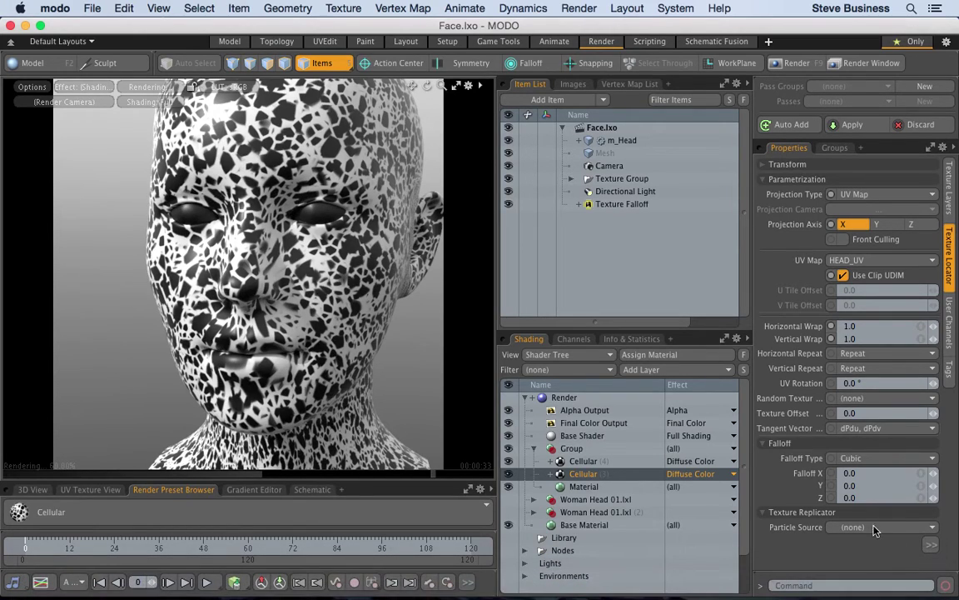
- Change the effect of both Cellular textures from Diffuse Color to Displacement
{"action": "left_click", "coordinate": [703, 475]}
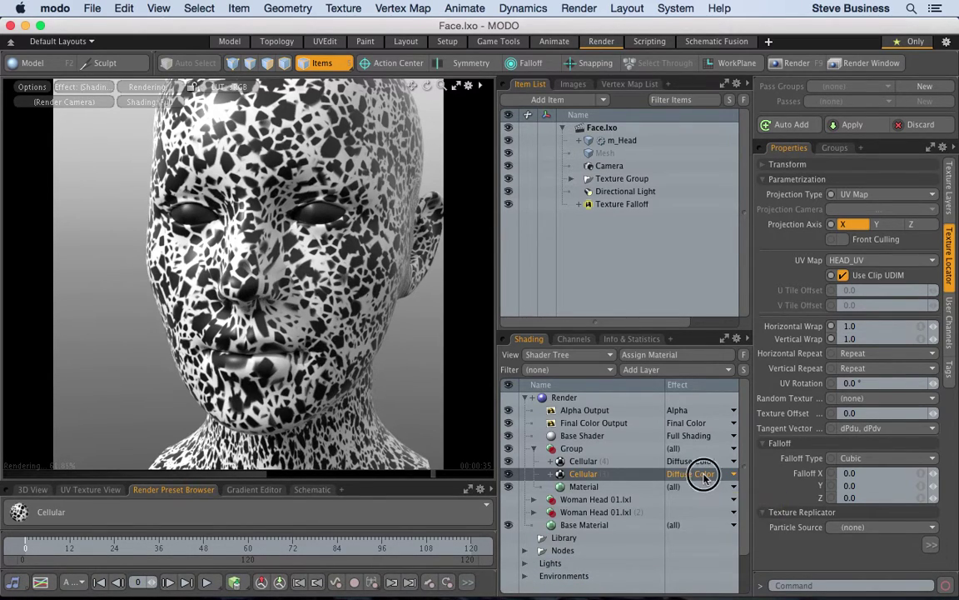
{"action": "mouse_move", "coordinate": [704, 526]}
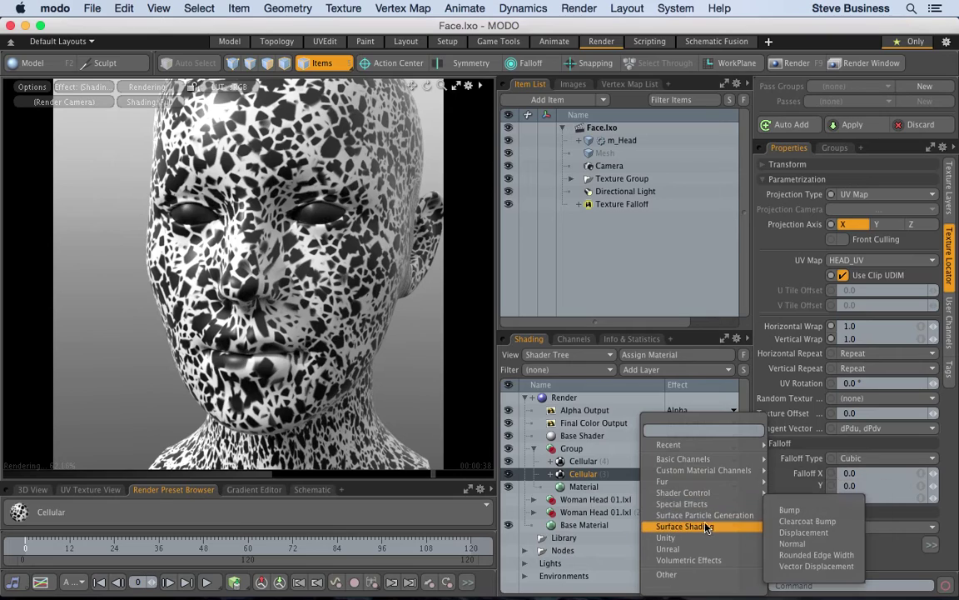
{"action": "left_click", "coordinate": [806, 533]}
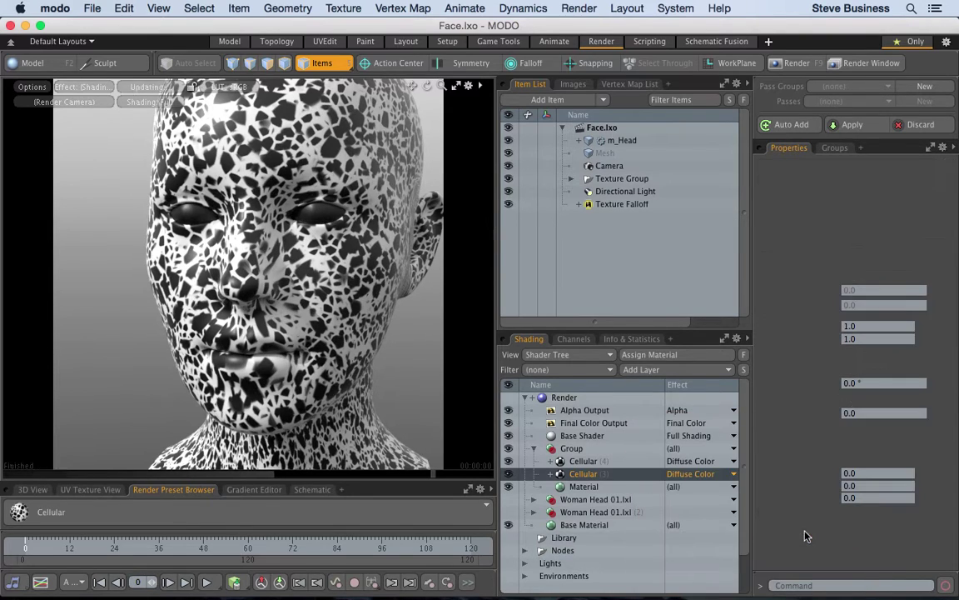
{"action": "left_click", "coordinate": [706, 461]}
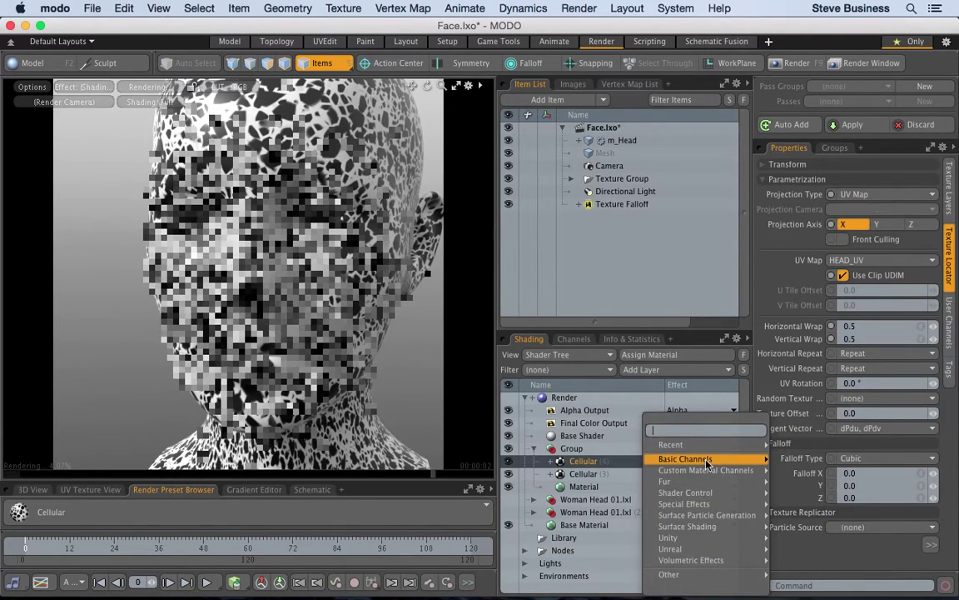
{"action": "mouse_move", "coordinate": [708, 526]}
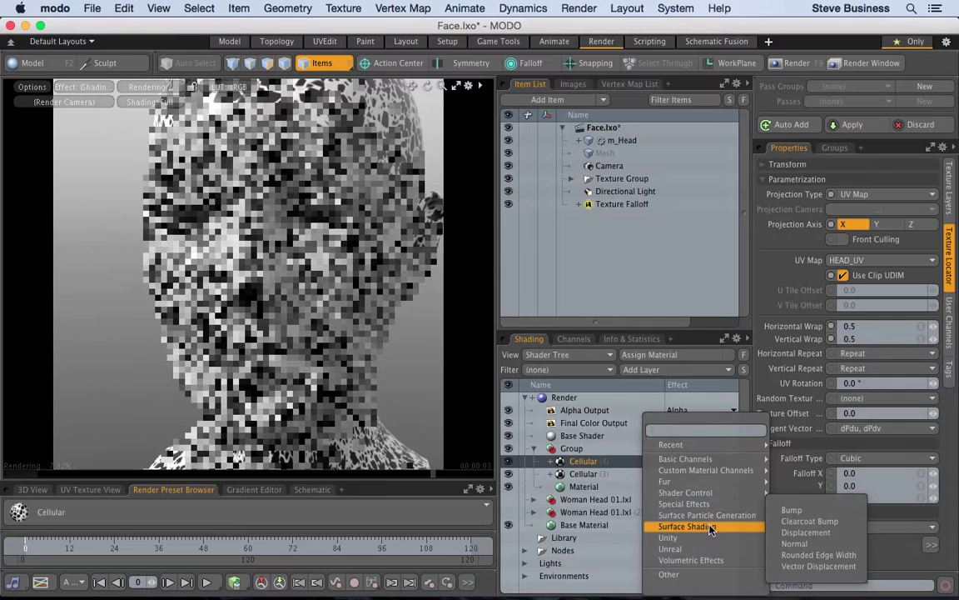
{"action": "left_click", "coordinate": [803, 532]}
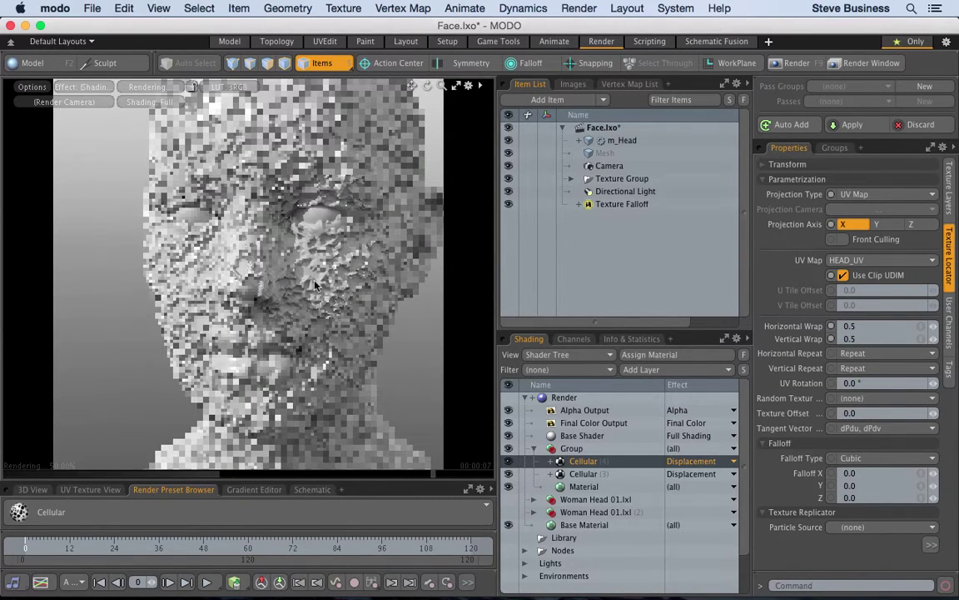
- Set the displacement distance of the group's material to 1 mm
{"action": "left_click", "coordinate": [585, 488]}
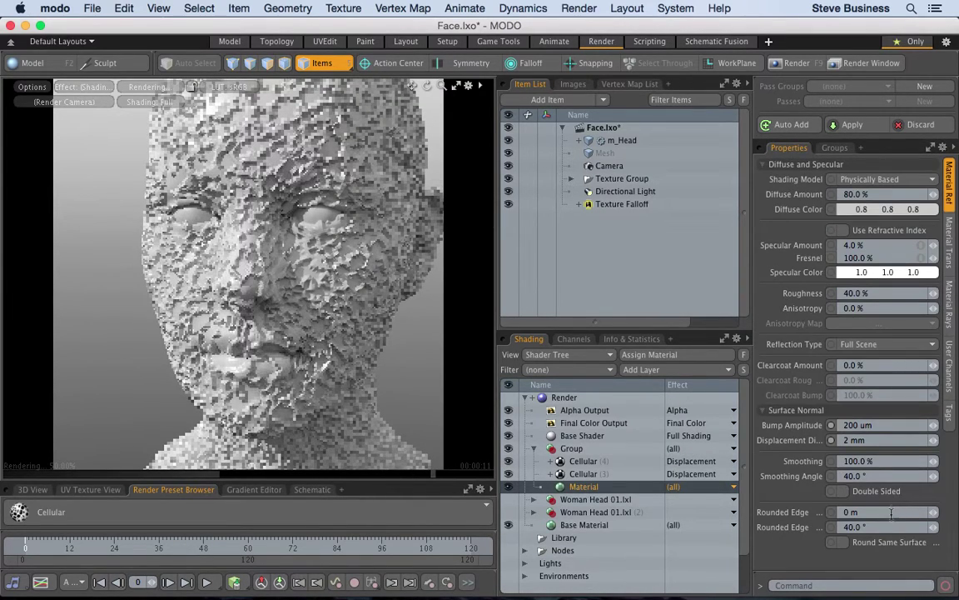
{"action": "left_click", "coordinate": [866, 444]}
{"action": "type", "text": "1"}
{"action": "key", "text": "Return"}
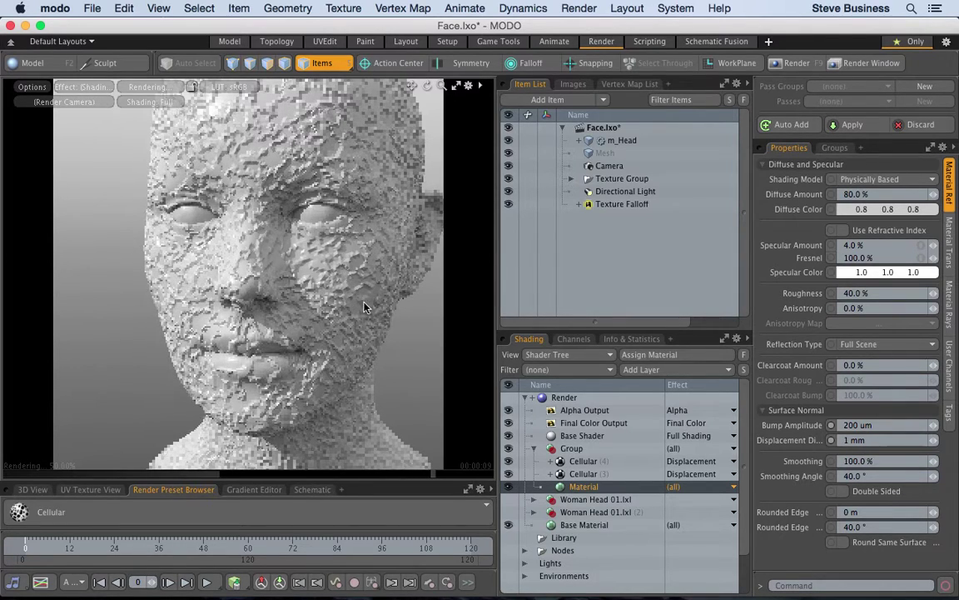
- Set the modeling viewport's shading style to Default and resume the paused render preview of the displaced head
{"action": "left_click", "coordinate": [229, 42]}
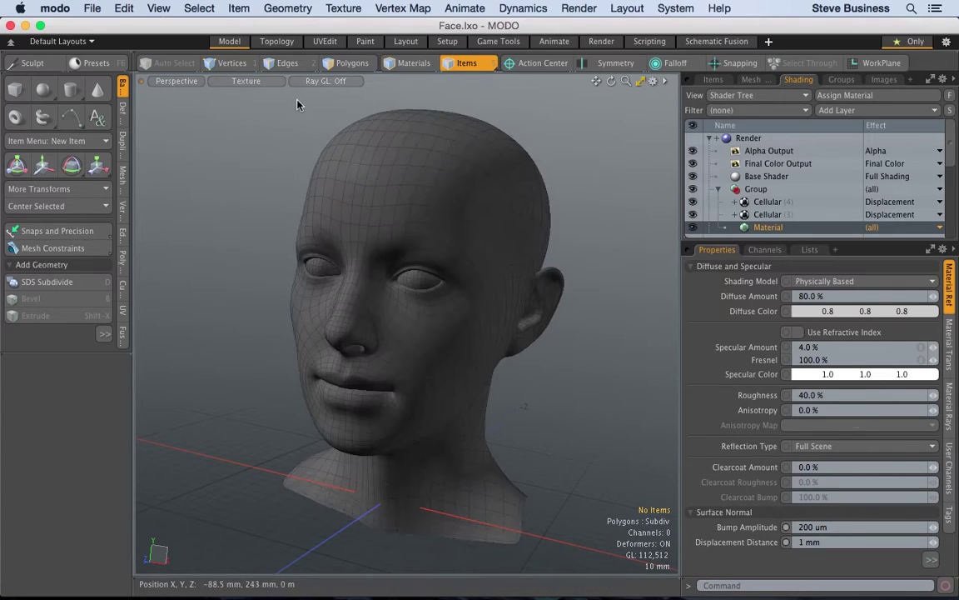
{"action": "left_click", "coordinate": [270, 84]}
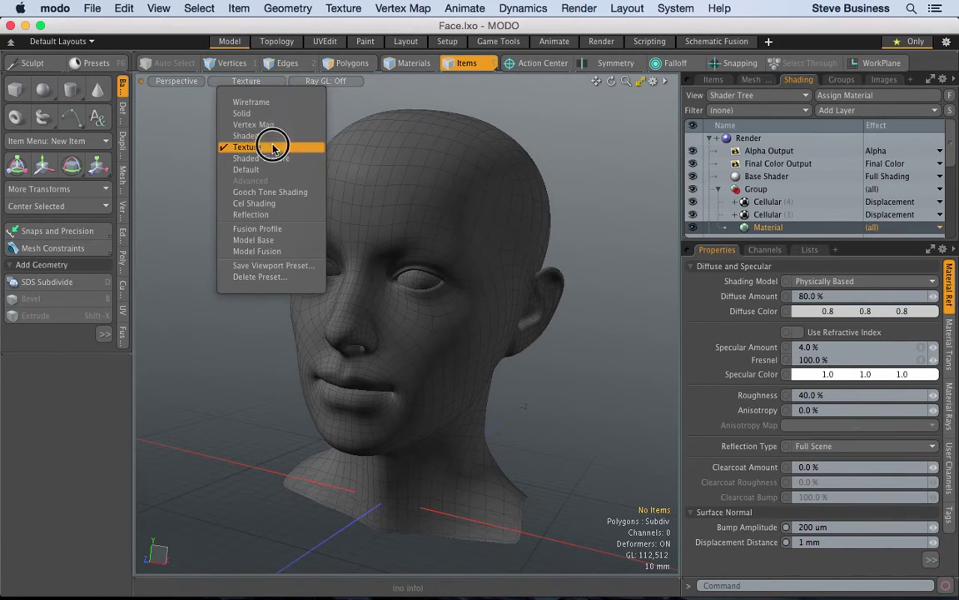
{"action": "left_click", "coordinate": [275, 170]}
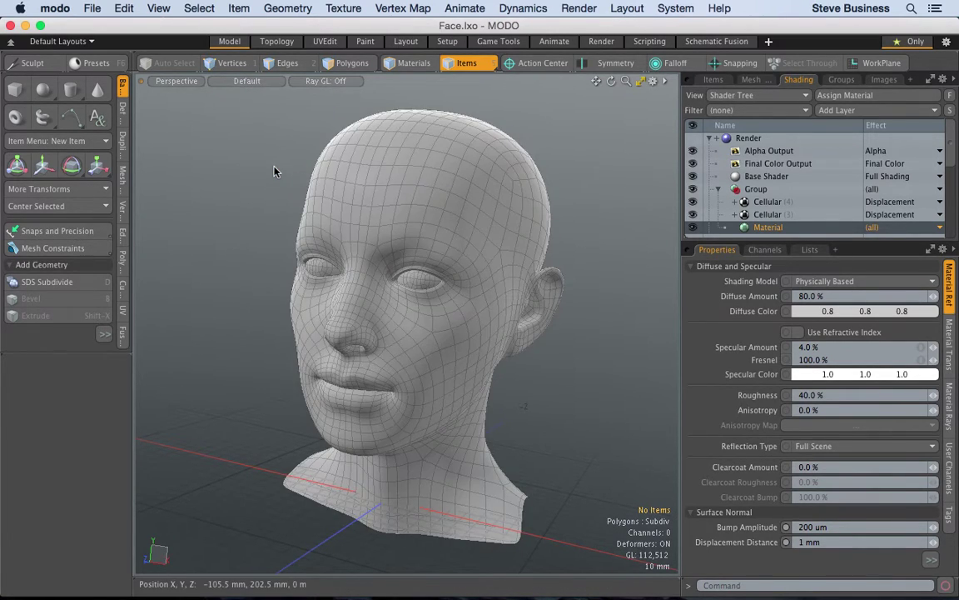
{"action": "left_click", "coordinate": [602, 42]}
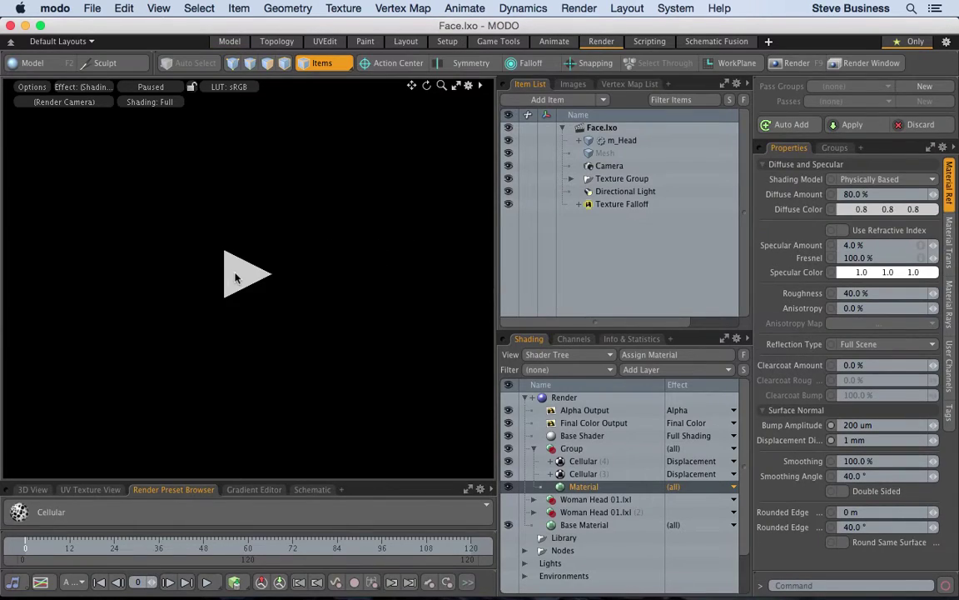
{"action": "left_click", "coordinate": [242, 275]}
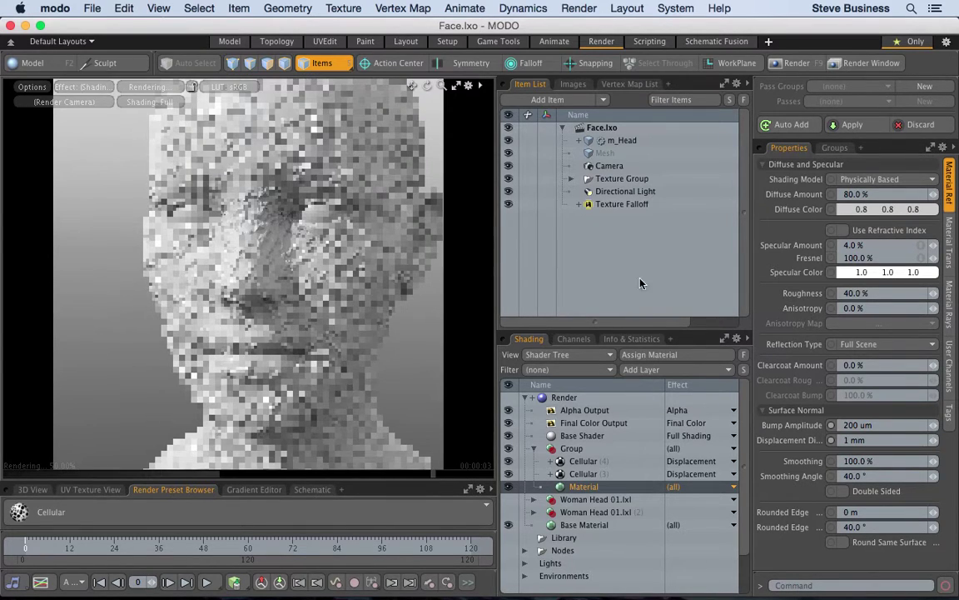
- Duplicate and freeze the mesh operations of m_Head, select the frozen copy, and save the scene
{"action": "left_click", "coordinate": [620, 140]}
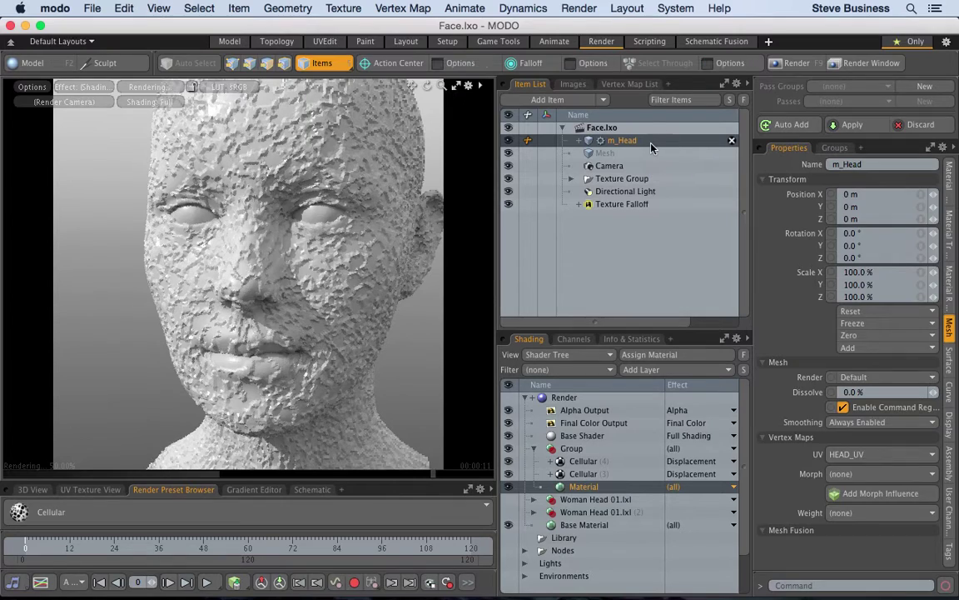
{"action": "right_click", "coordinate": [652, 147]}
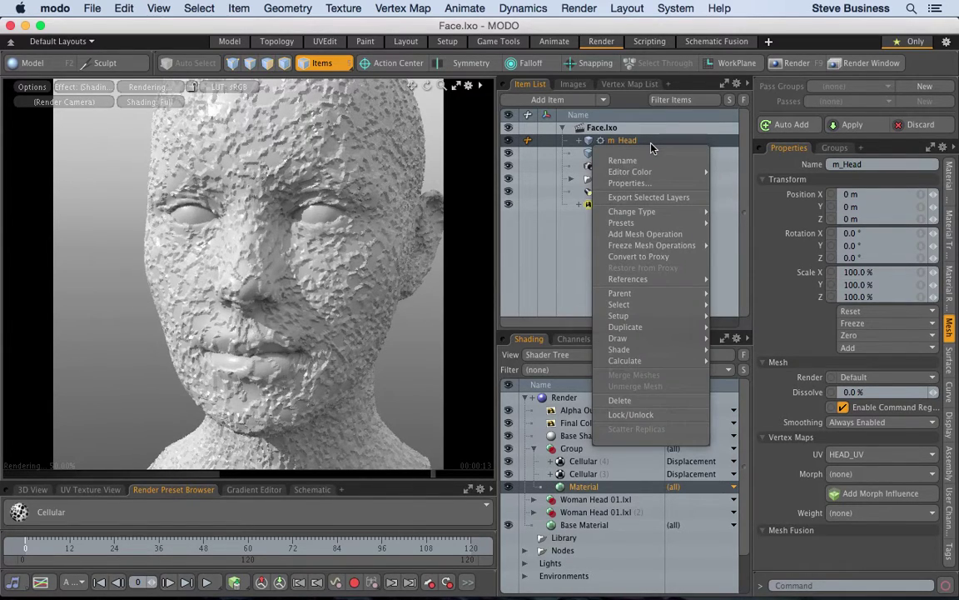
{"action": "mouse_move", "coordinate": [667, 249]}
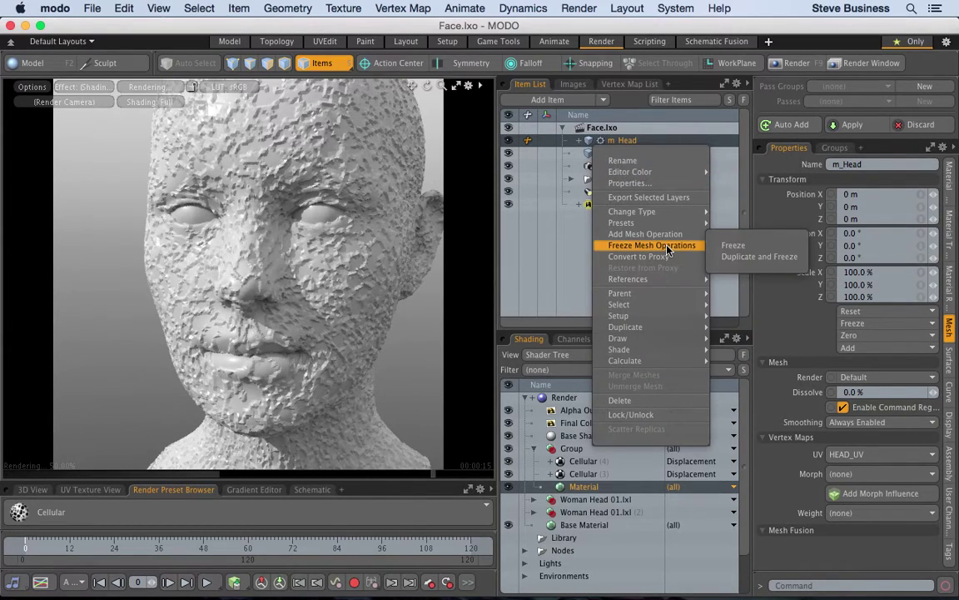
{"action": "left_click", "coordinate": [747, 259]}
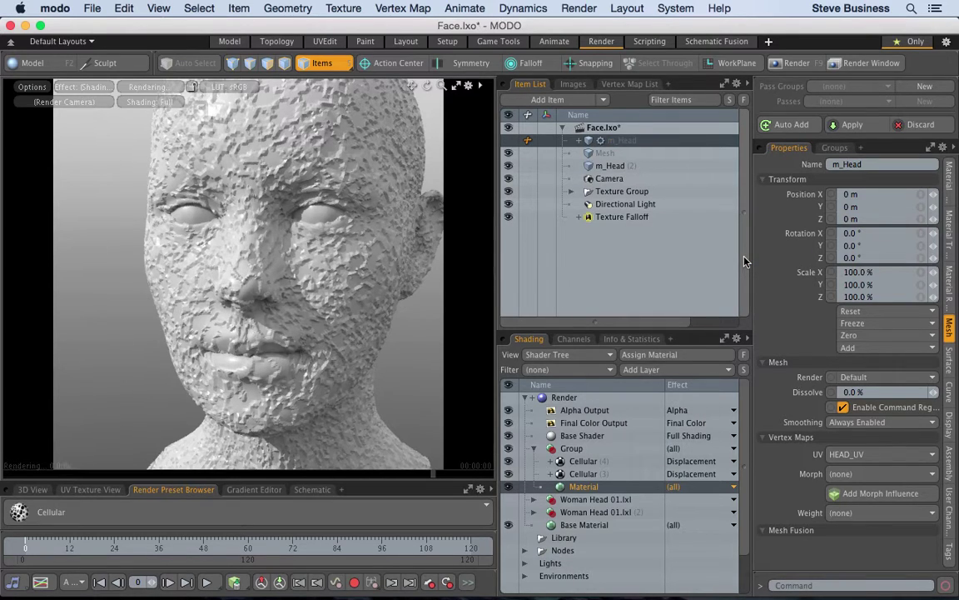
{"action": "left_click", "coordinate": [549, 165]}
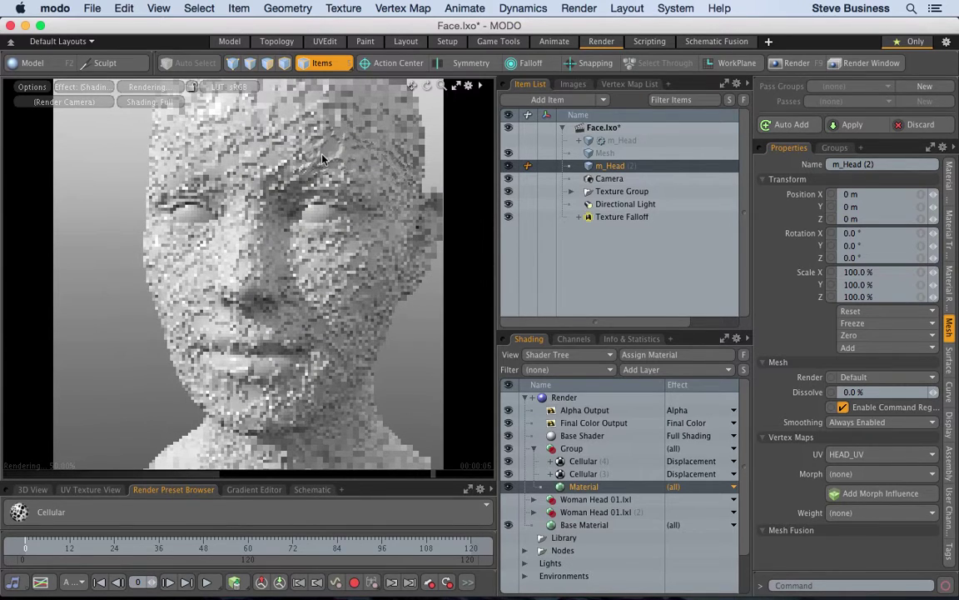
{"action": "key", "text": "ctrl+s"}
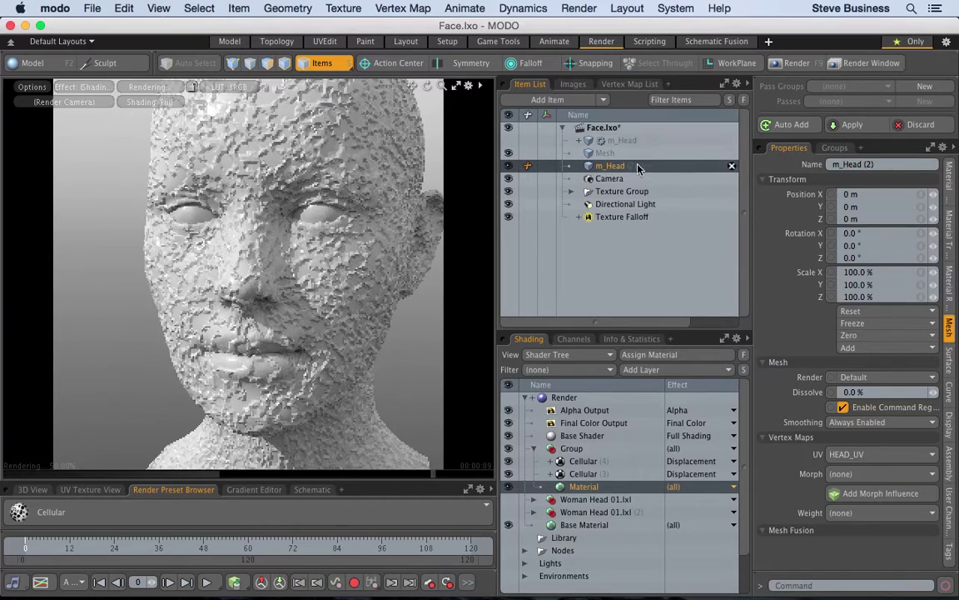
- Bake the geometry cache for the frozen head copy with Surfaces, Shaders and Fur included
{"action": "left_click", "coordinate": [265, 7]}
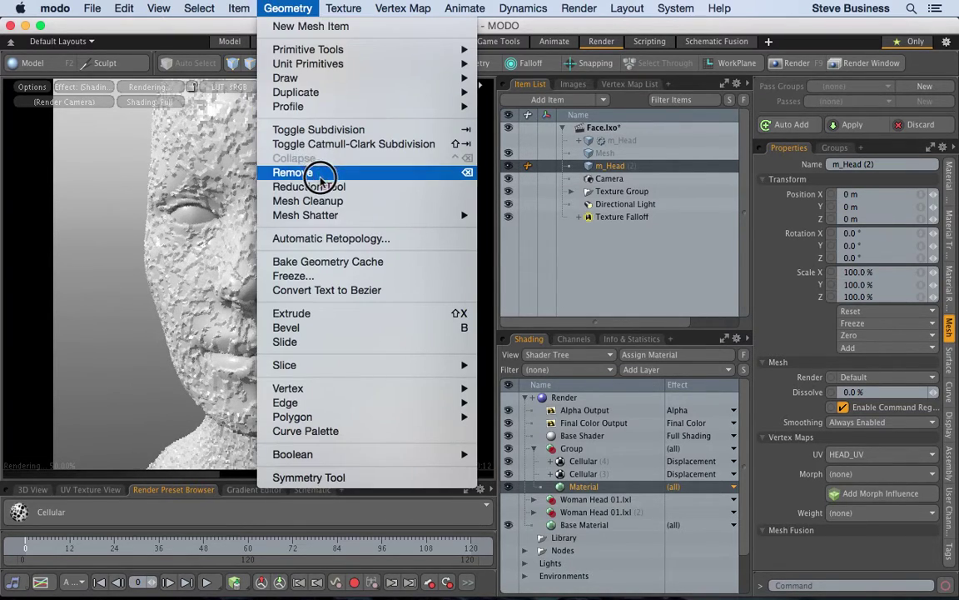
{"action": "left_click", "coordinate": [321, 263]}
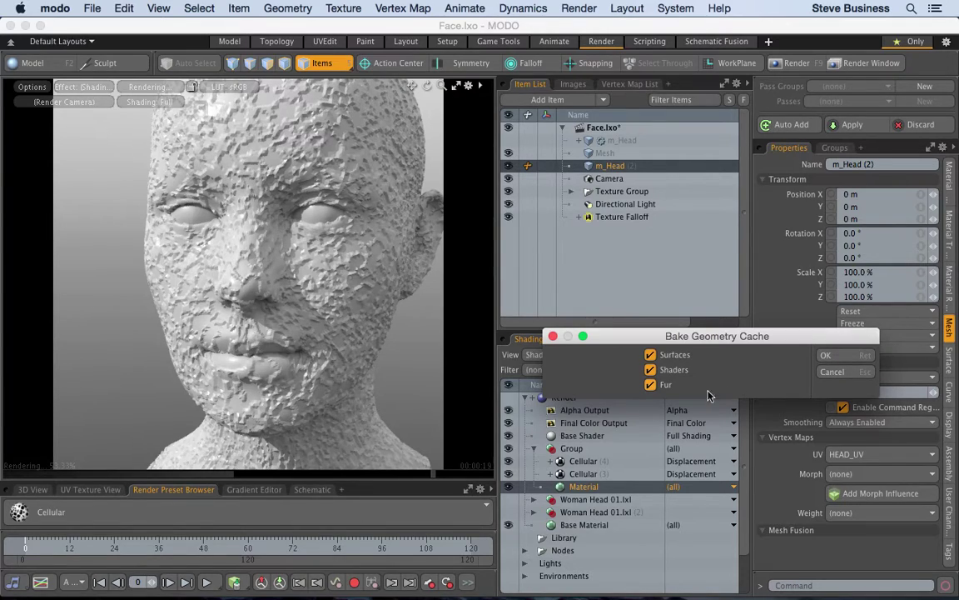
{"action": "left_click", "coordinate": [829, 360]}
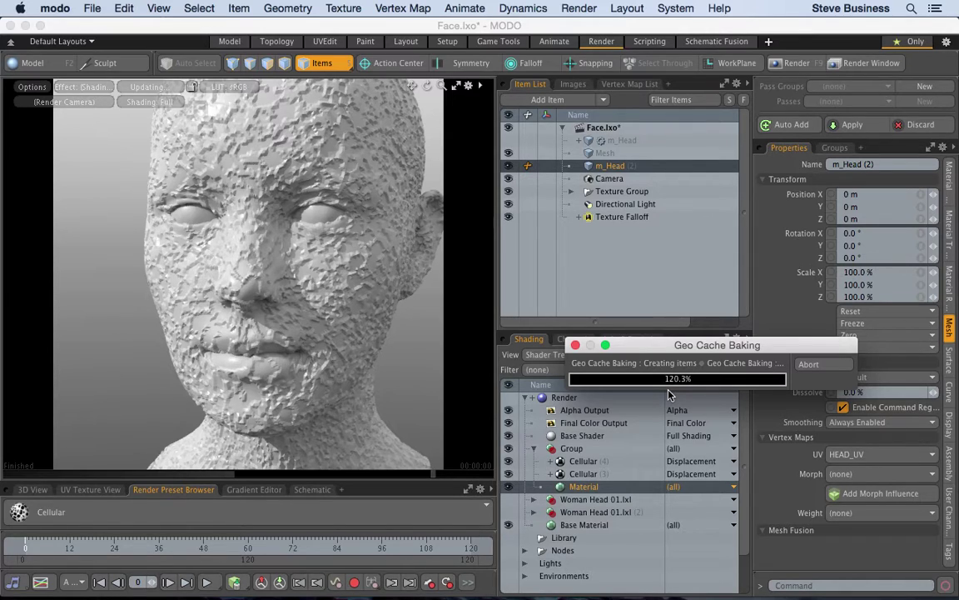
{"action": "left_click_drag", "start_coordinate": [643, 345], "coordinate": [618, 269]}
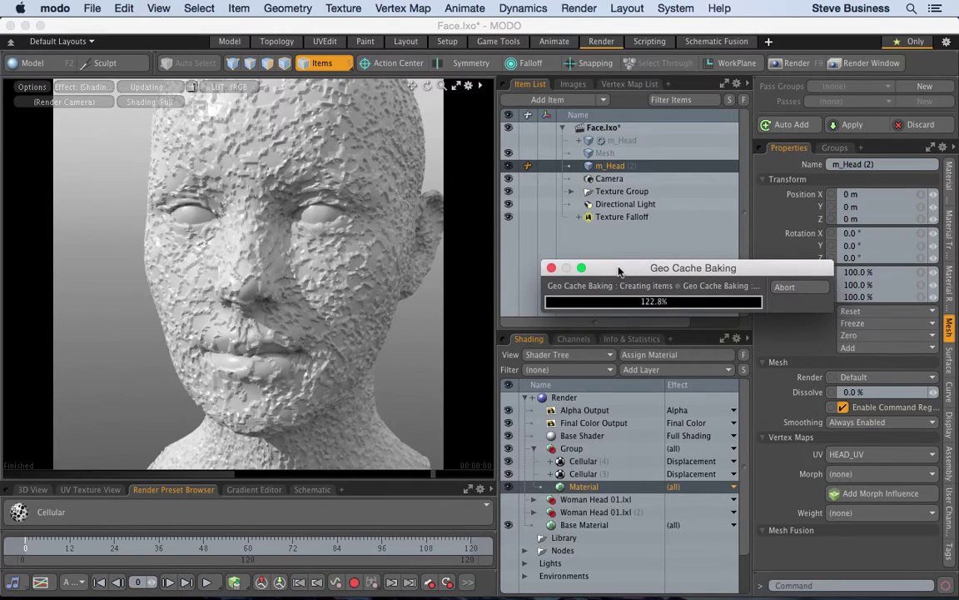